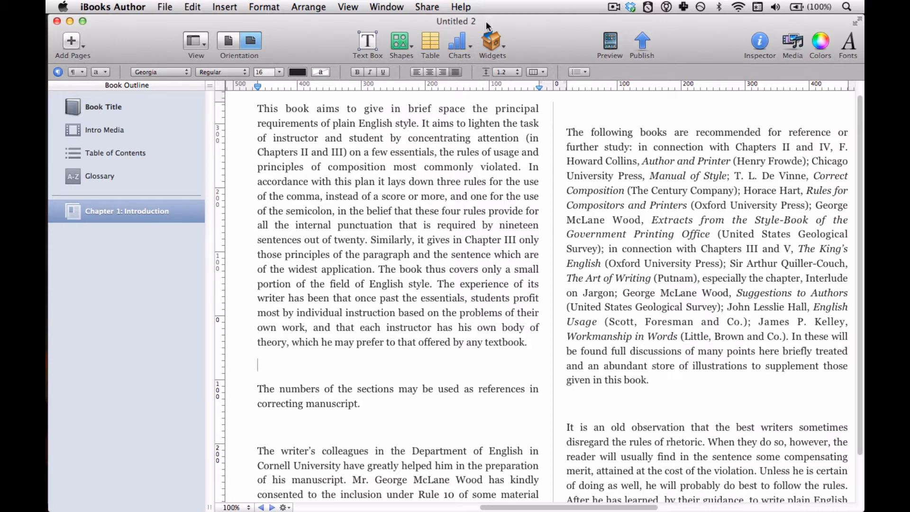
- Insert a square shape on the page and stretch it into a rectangle about 200 pt wide and 84 pt high
click(392, 38)
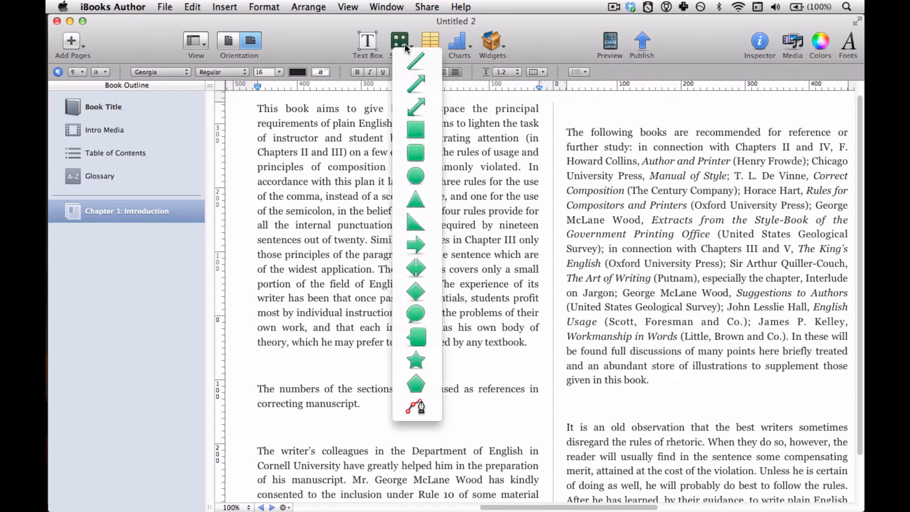
click(429, 123)
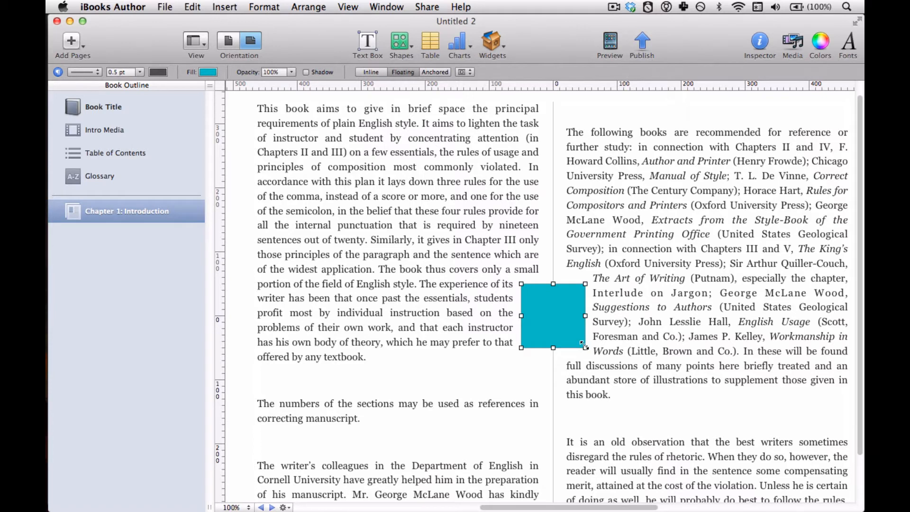
drag(586, 314, 614, 315)
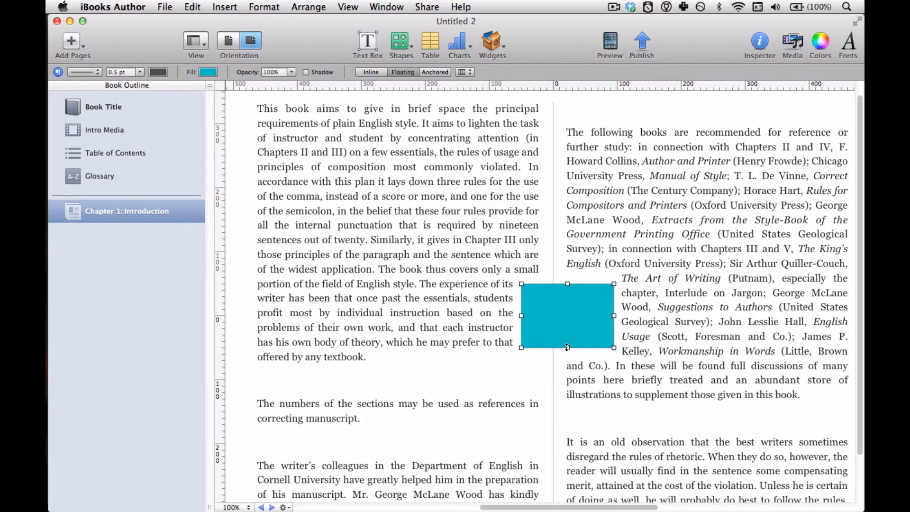
drag(567, 348, 585, 314)
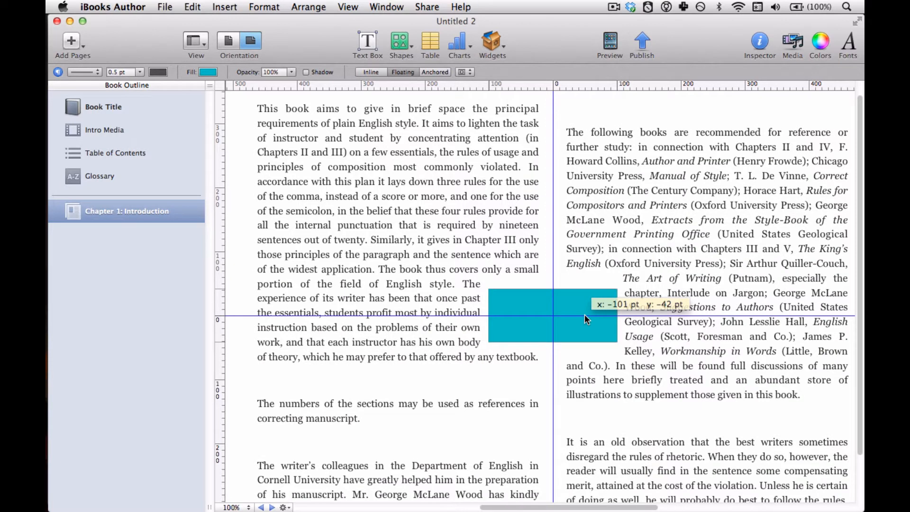
- Move the rectangle to the centre of the left text column and down over the gap below the first paragraph
drag(585, 314, 433, 319)
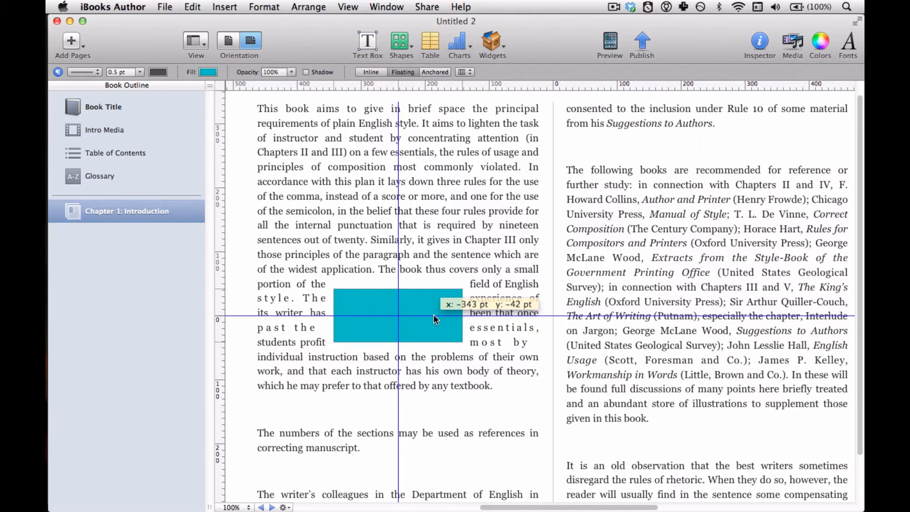
drag(433, 314, 434, 385)
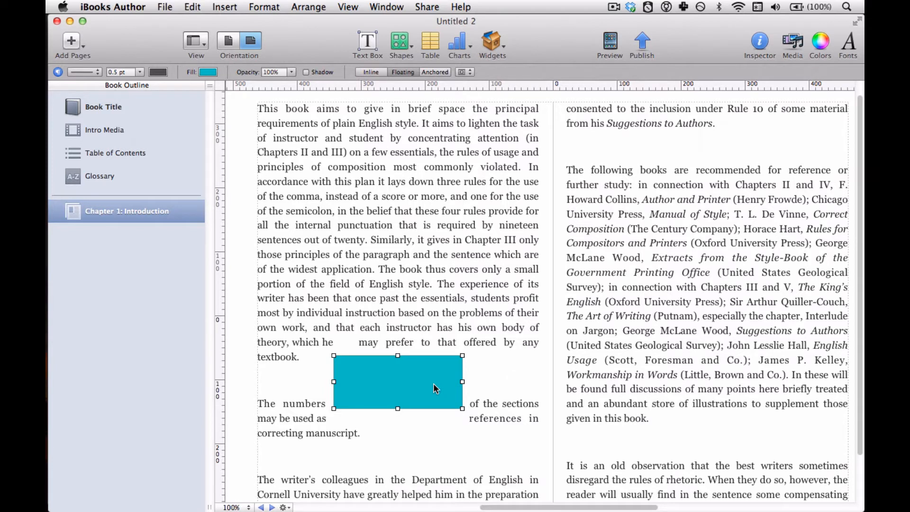
- Nudge the rectangle in fine increments slightly to the left and up within the left text column
key(Left)
key(Left)
key(Left)
key(Left)
key(Left)
key(Left)
key(Left)
key(Left)
key(Left)
key(Left)
key(Left)
key(Left)
key(Left)
key(Left)
key(Left)
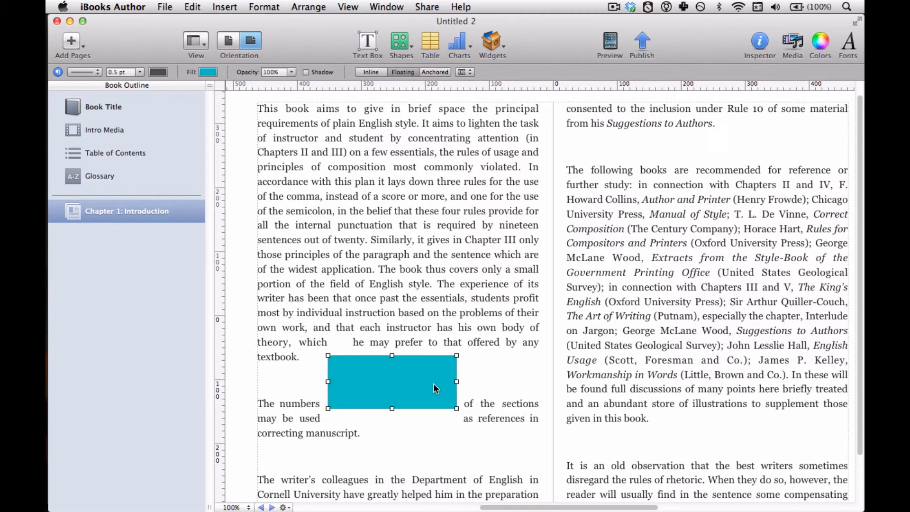
key(Up)
key(Up)
key(Up)
key(Up)
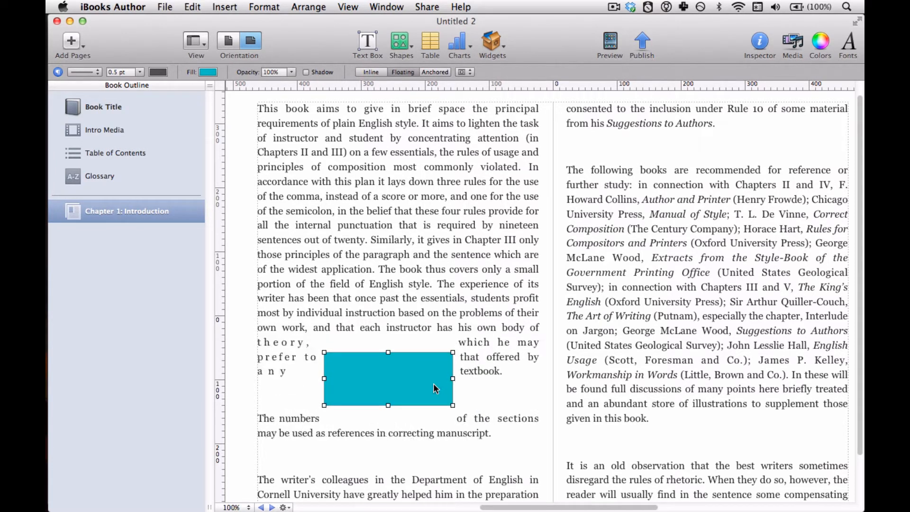
key(Down)
key(Down)
key(Down)
- Shift the rectangle in larger increments to the left side of its column, beside the paragraph starting "The numbers of the sections"
key(shift+Left)
key(shift+Left)
key(shift+Left)
key(shift+Left)
key(shift+Left)
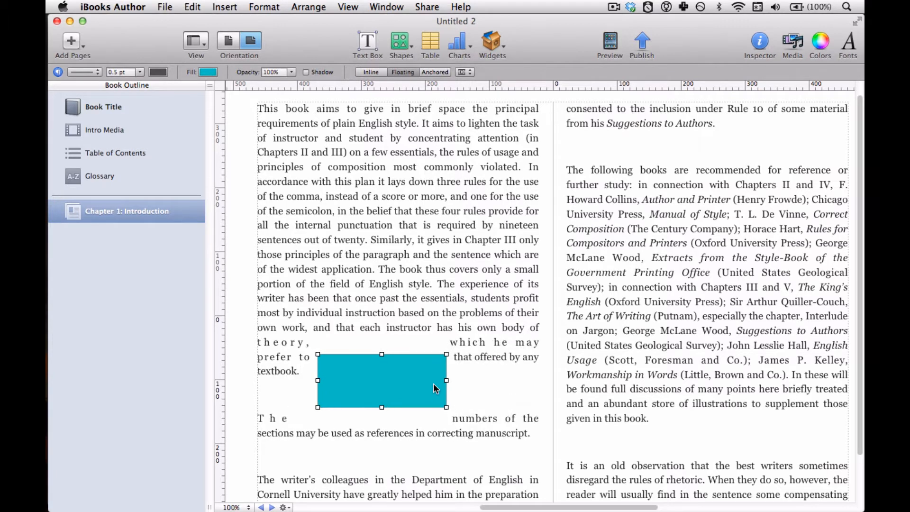
key(shift+Left)
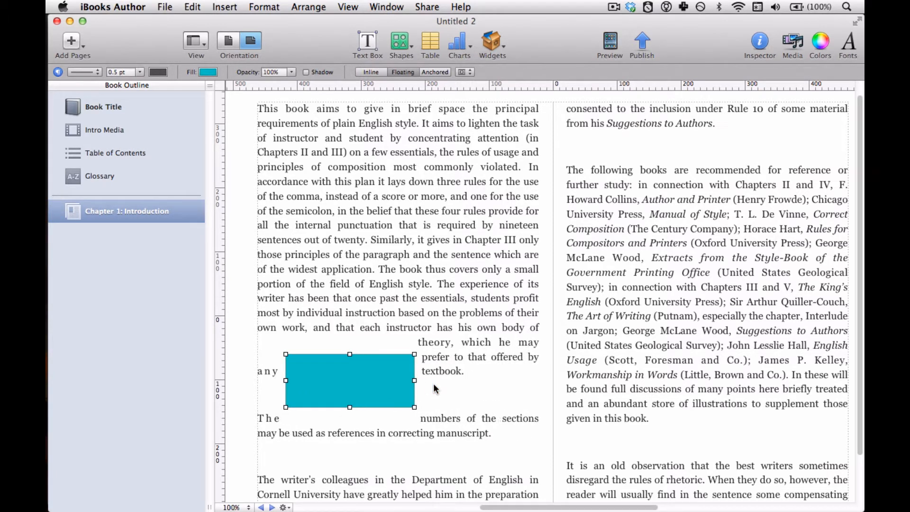
key(shift+Right)
key(shift+Right)
key(shift+Right)
key(shift+Right)
key(shift+Right)
key(shift+Right)
key(shift+Right)
key(shift+Right)
key(shift+Down)
key(shift+Down)
key(shift+Down)
key(shift+Down)
key(shift+Down)
key(shift+Down)
key(shift+Down)
key(shift+Down)
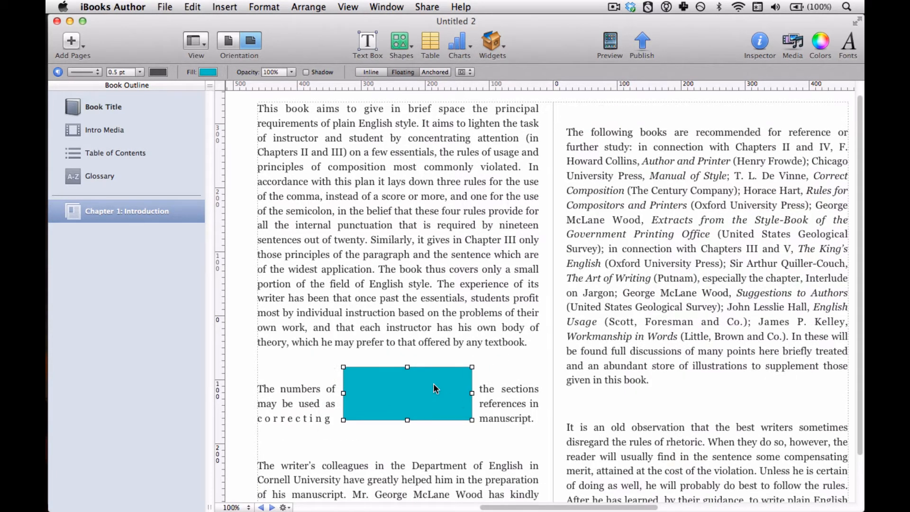
key(shift+Left)
key(shift+Left)
key(shift+Left)
key(shift+Left)
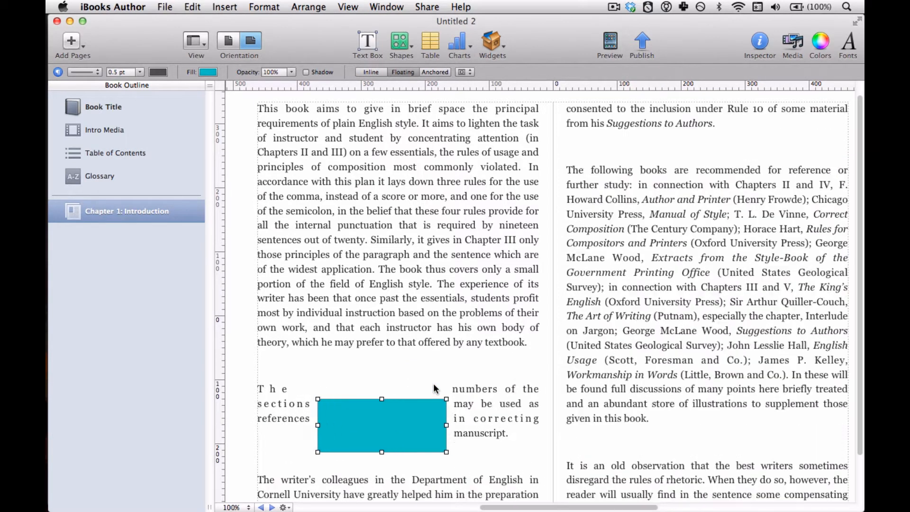
key(shift+Up)
key(shift+Up)
key(shift+Up)
key(shift+Up)
key(shift+Up)
key(shift+Up)
key(shift+Left)
key(shift+Up)
key(shift+Up)
key(shift+Left)
key(shift+Left)
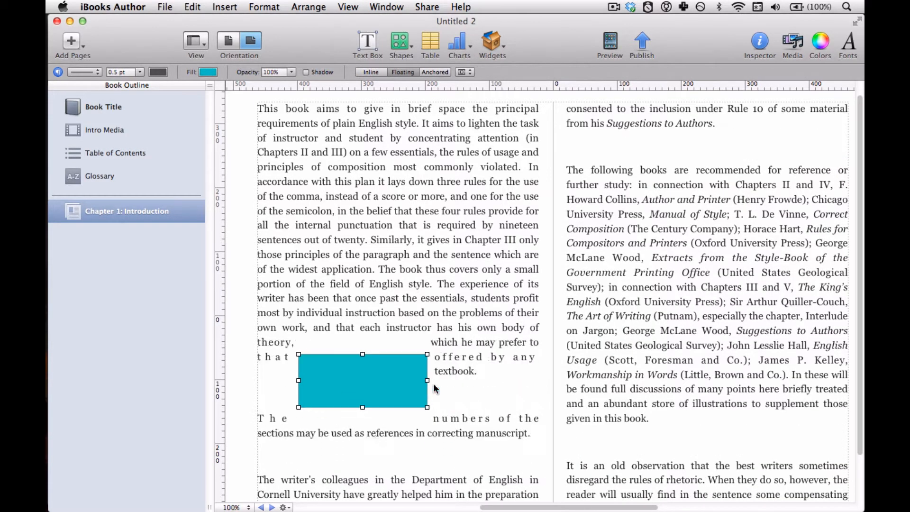
key(shift+Left)
key(shift+Left)
key(shift+Down)
key(shift+Down)
key(shift+Left)
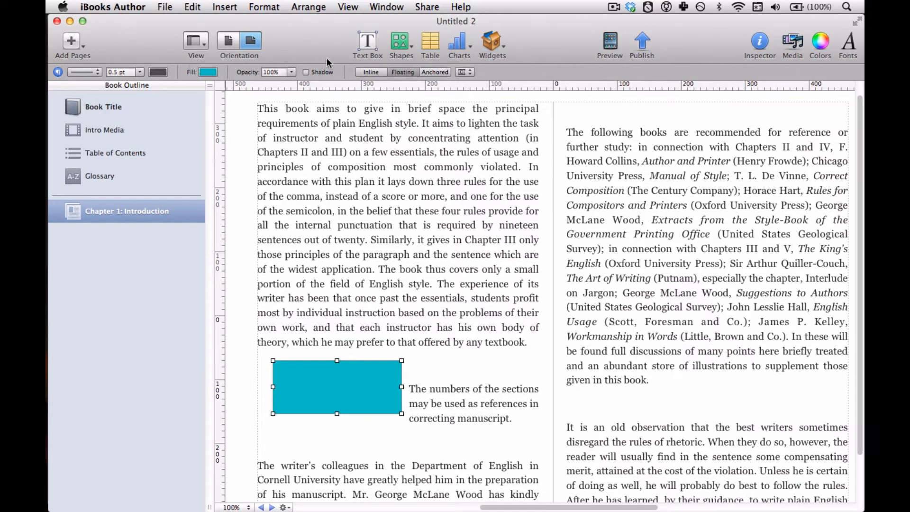
- Fill the rectangle with purple and set its opacity to 70%, leaving it without a shadow
click(213, 72)
click(231, 113)
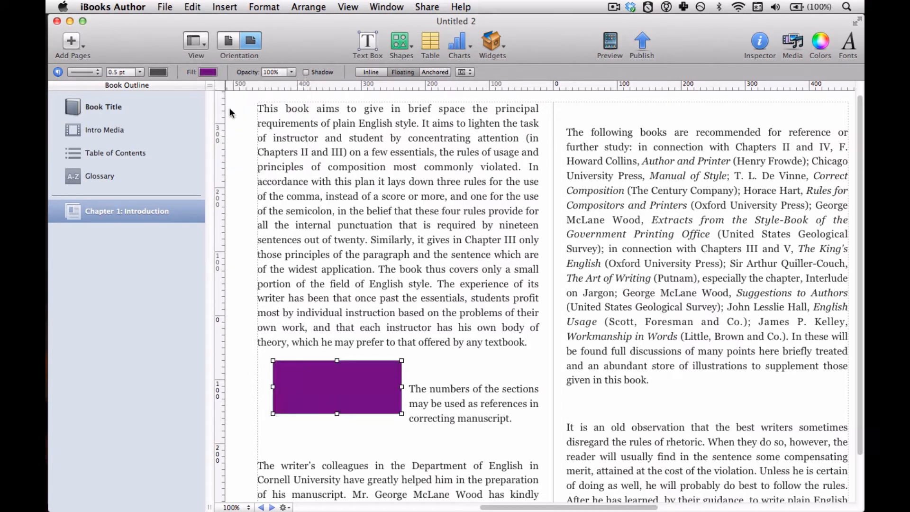
click(291, 72)
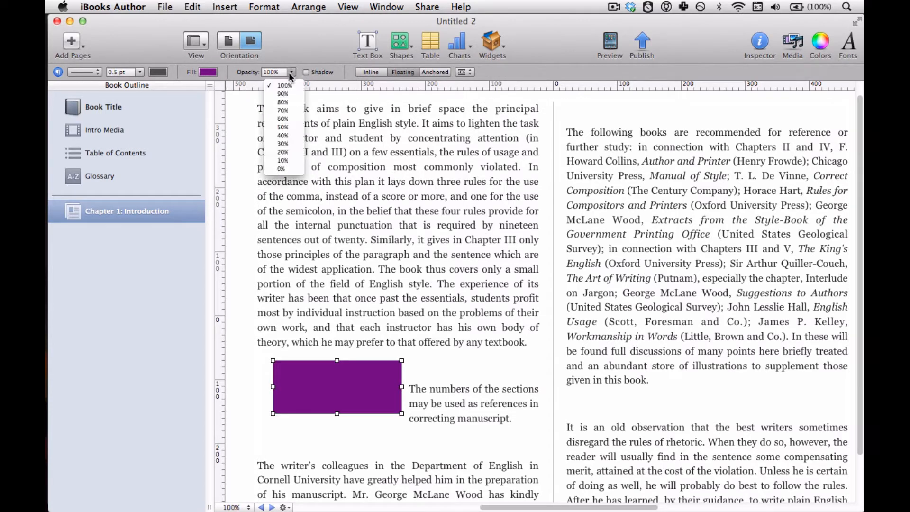
click(291, 110)
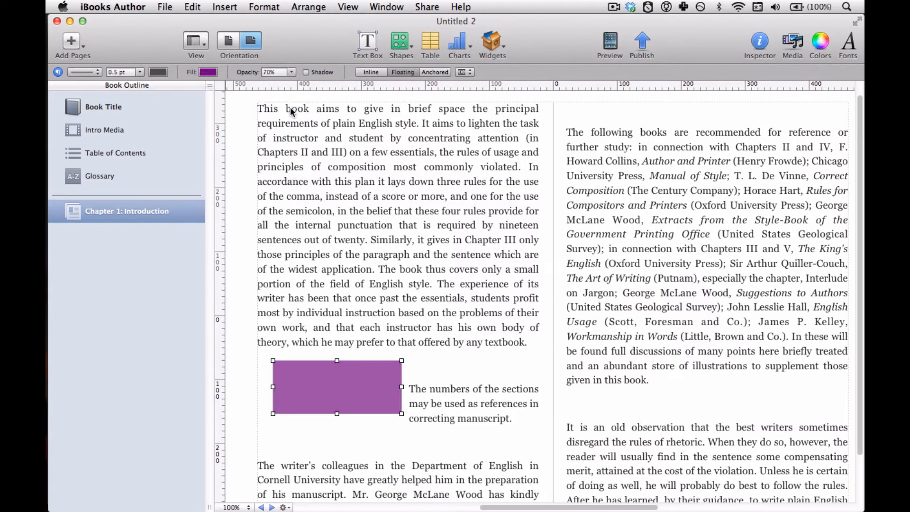
click(306, 73)
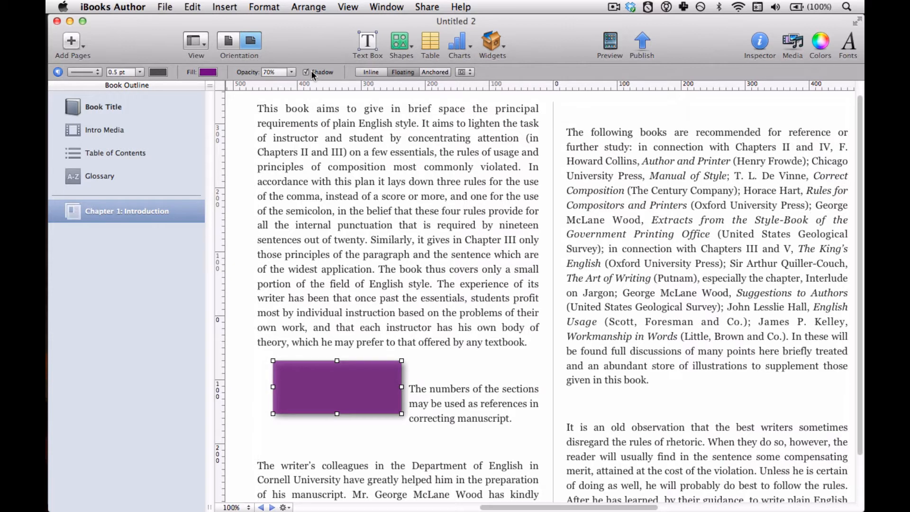
click(311, 72)
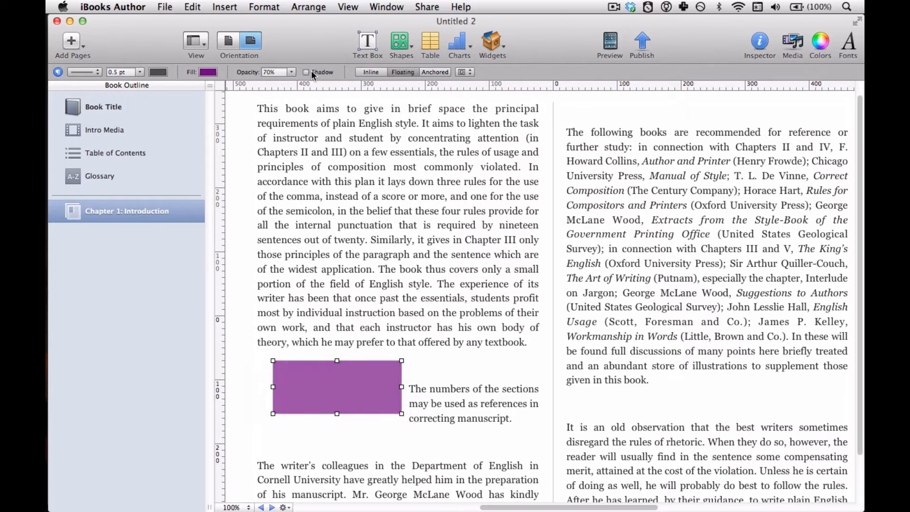
- Give the rectangle a solid 5 pt blue outline and deselect it
click(82, 71)
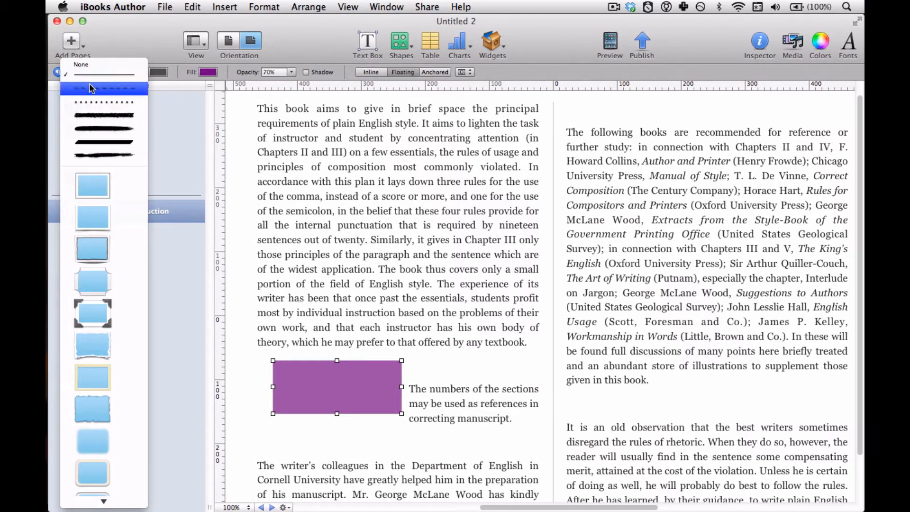
click(89, 71)
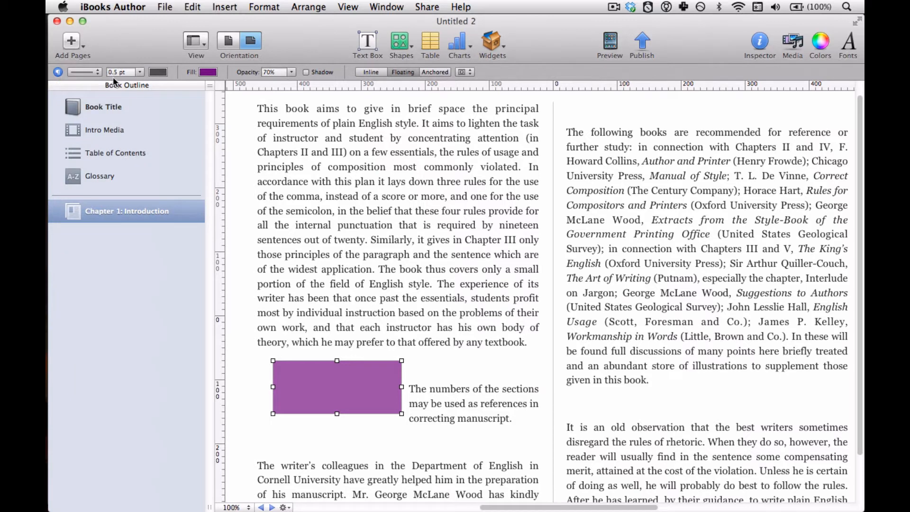
click(140, 72)
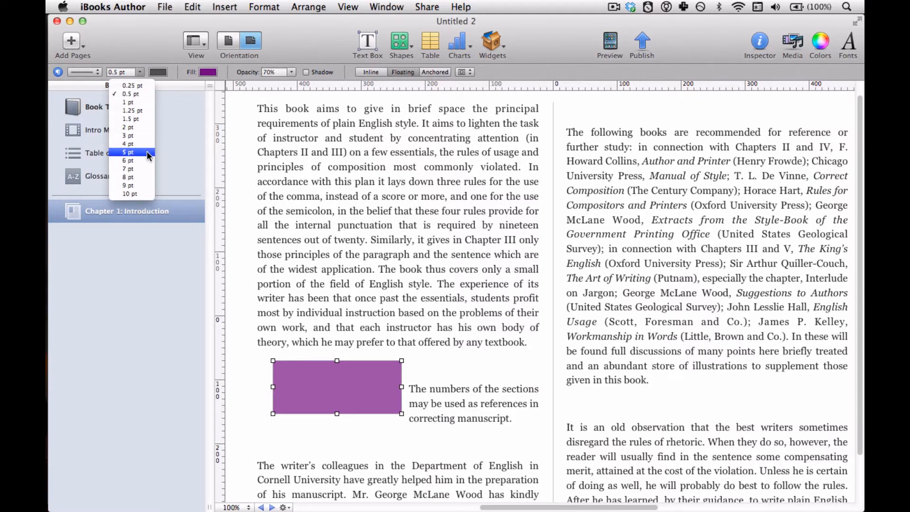
click(147, 151)
click(153, 70)
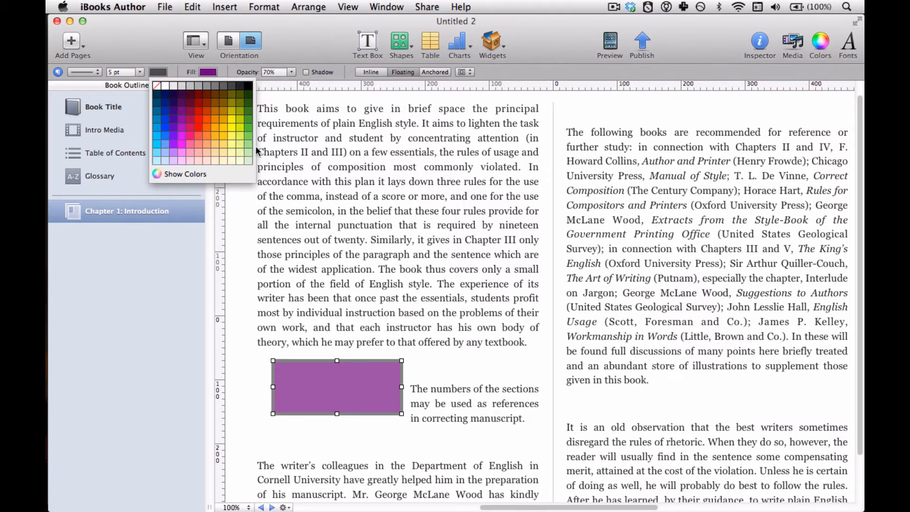
click(163, 109)
click(336, 237)
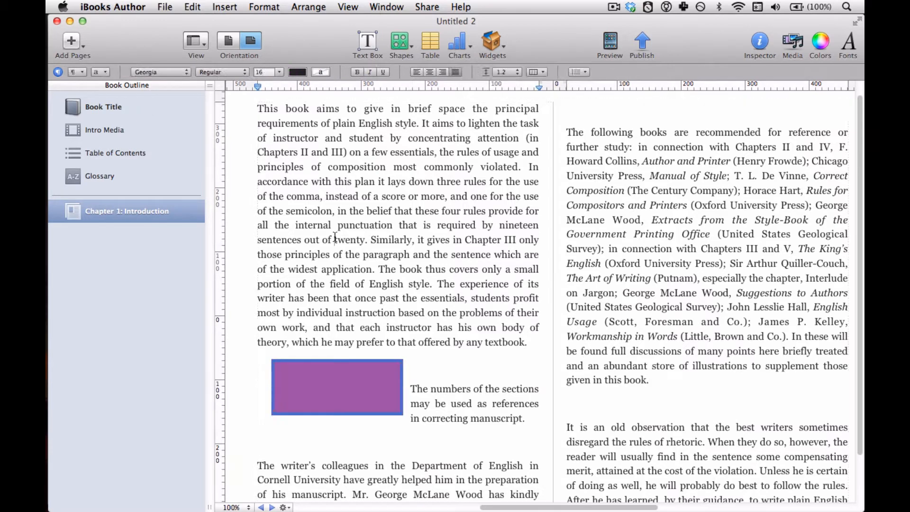
- Open the Wrap inspector for the purple rectangle and set its object placement to Inline (moves with text)
click(349, 383)
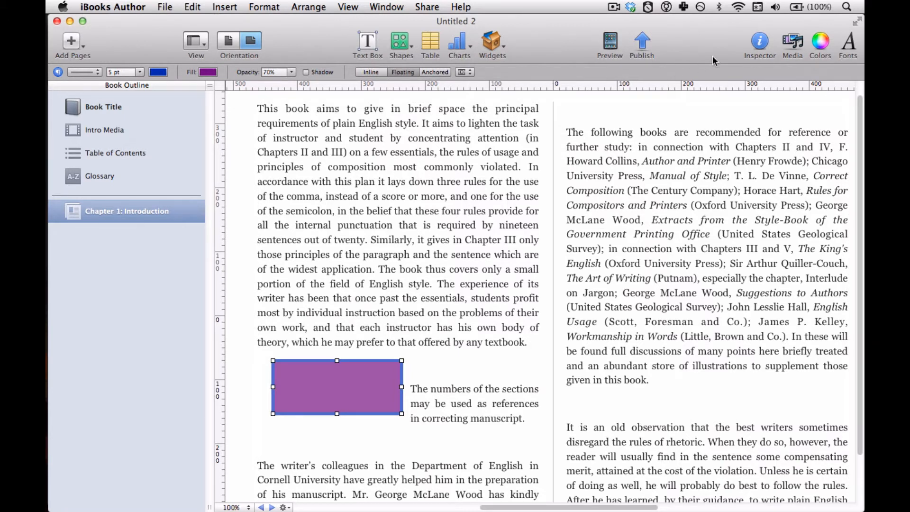
click(758, 42)
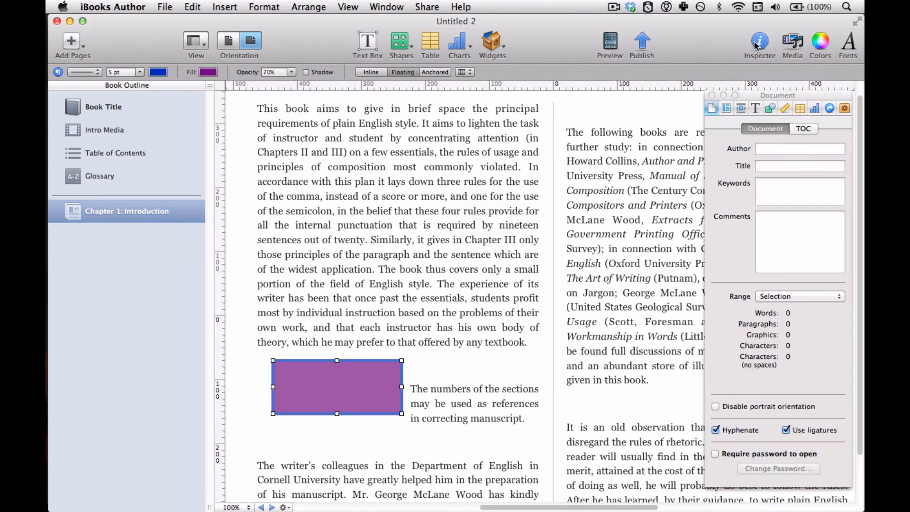
click(744, 110)
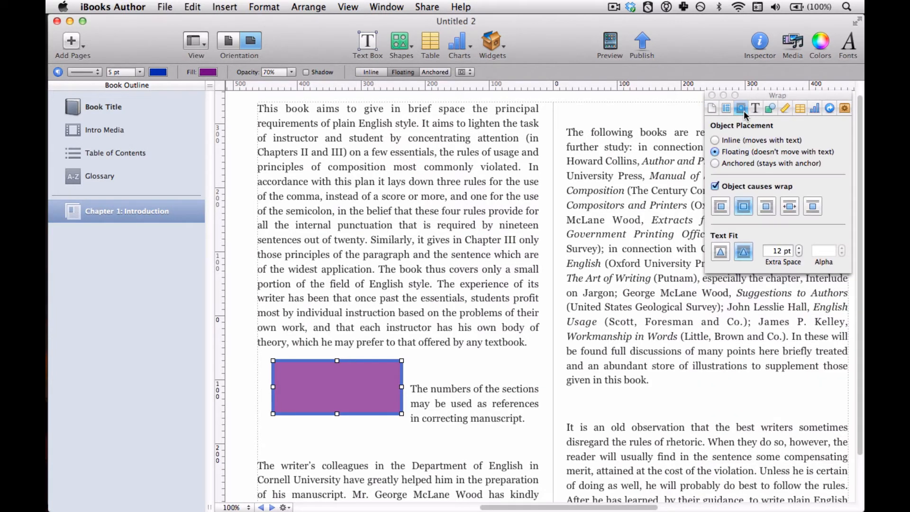
click(746, 141)
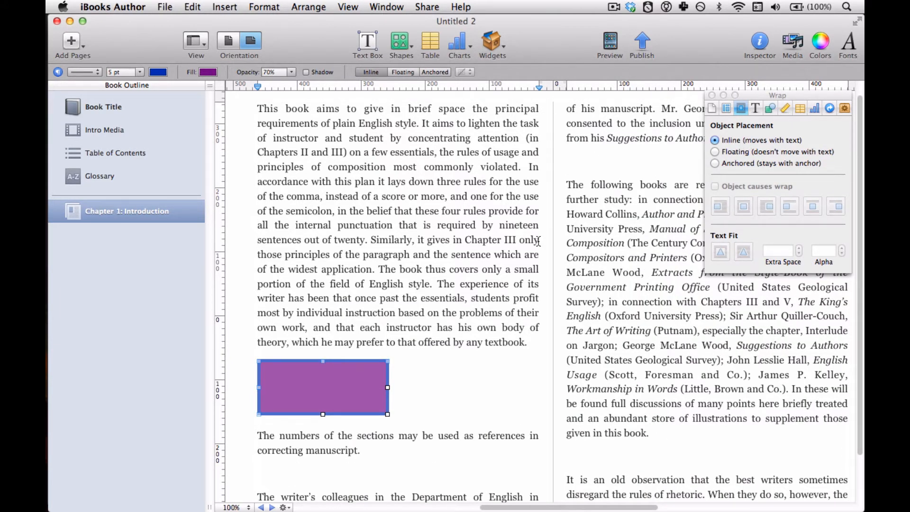
- Test the inline placement by adding several lines of filler text at the end of the first paragraph, and undo the typing
click(537, 345)
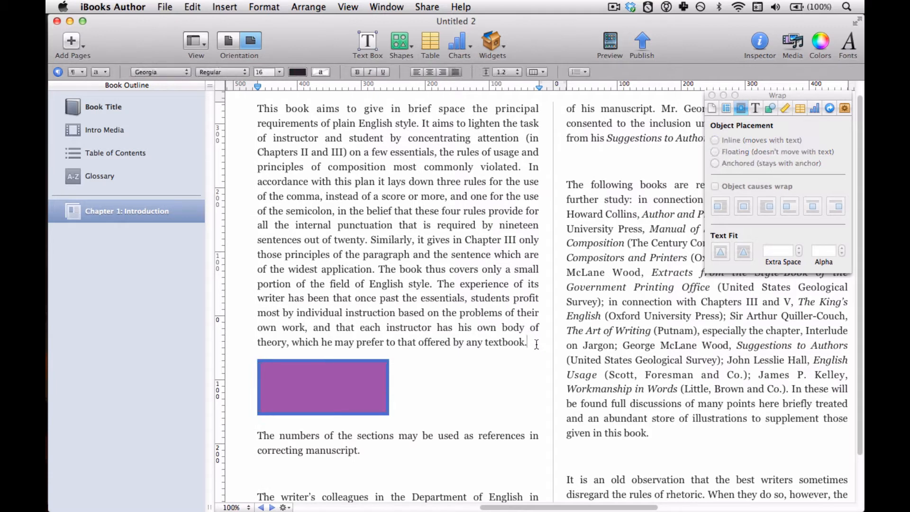
text(al;kdsjfal;kdsjfla;kdsfjal;kdfjalk;sdfjal;sdkjfal;)
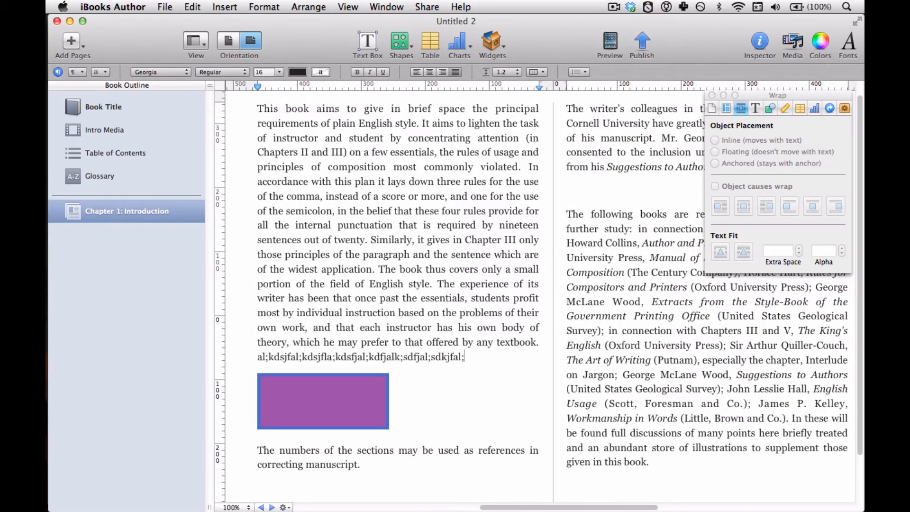
text(sdkjfal;kdjfal;dskfjal;dkfsjad;lskfjal;kdsjfalkdsfjal;kdfjal;kd)
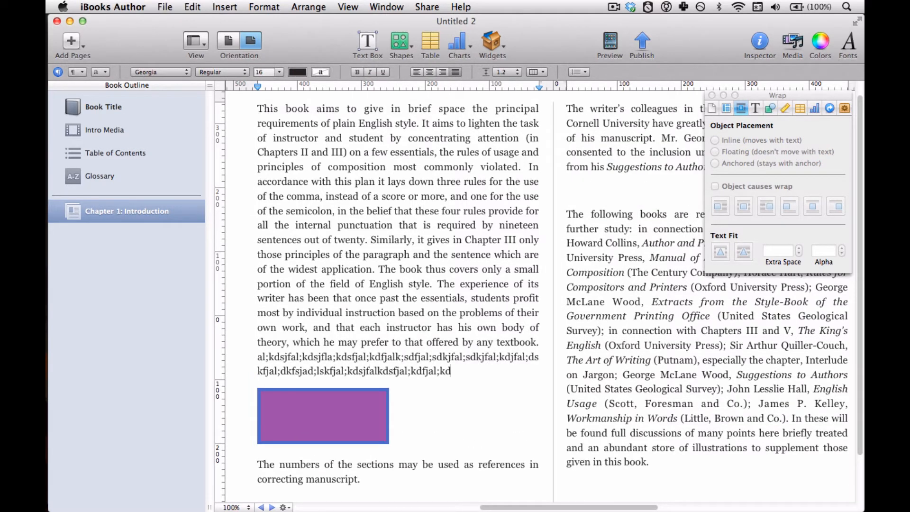
text(fjlad;kjfal;sdkfjal;dsfjkal;dkjfal;dskjfasd;lfkj)
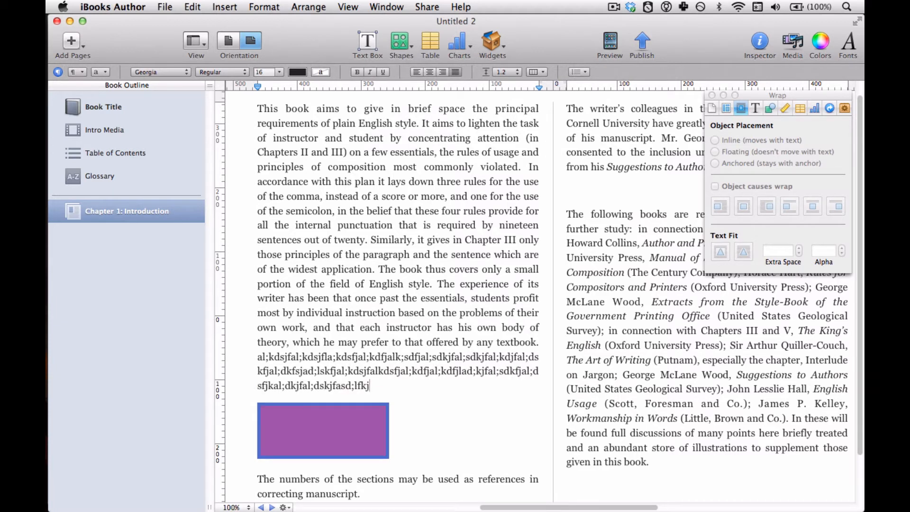
key(super+z)
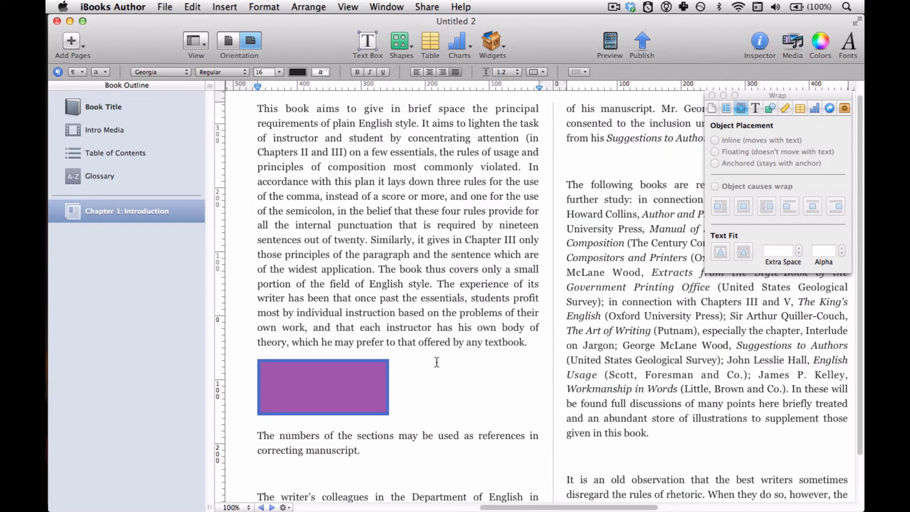
- Set the purple rectangle's object placement to Floating (doesn't move with text)
click(363, 372)
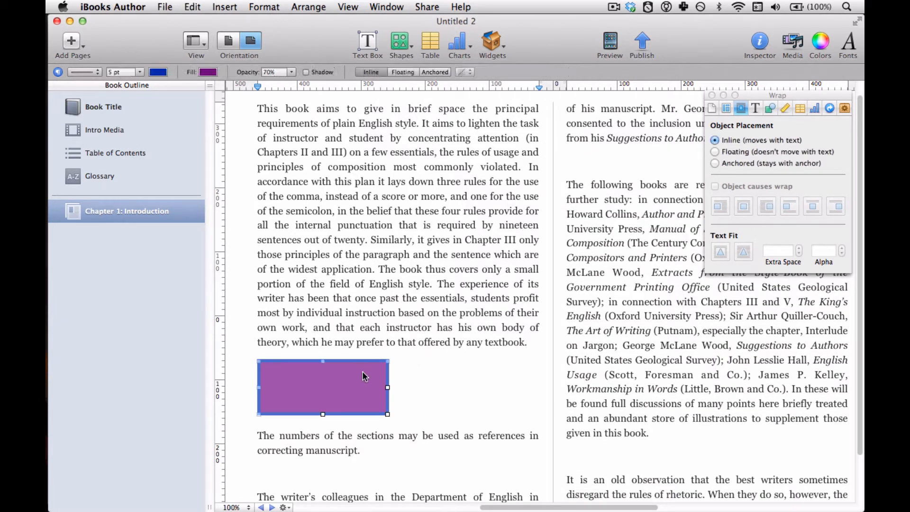
click(752, 153)
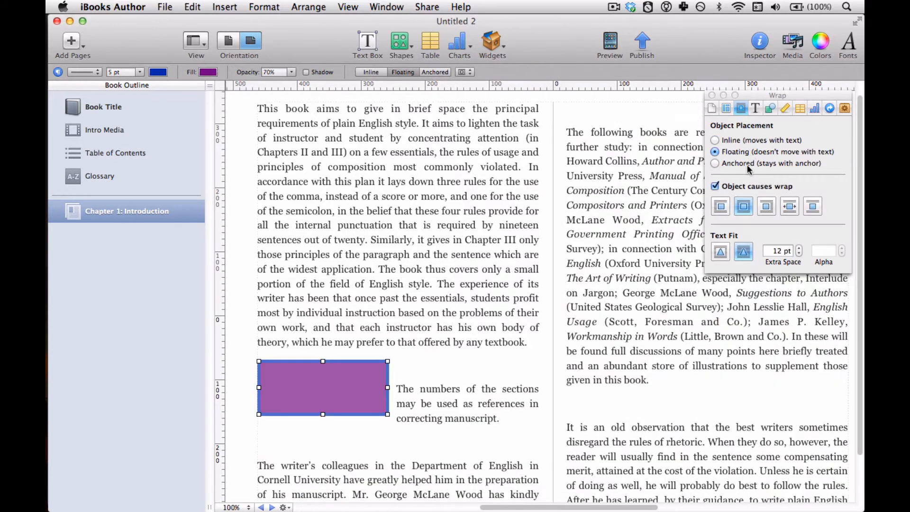
- Test the floating placement by adding filler text at the end of the first paragraph, and undo the typing
click(547, 345)
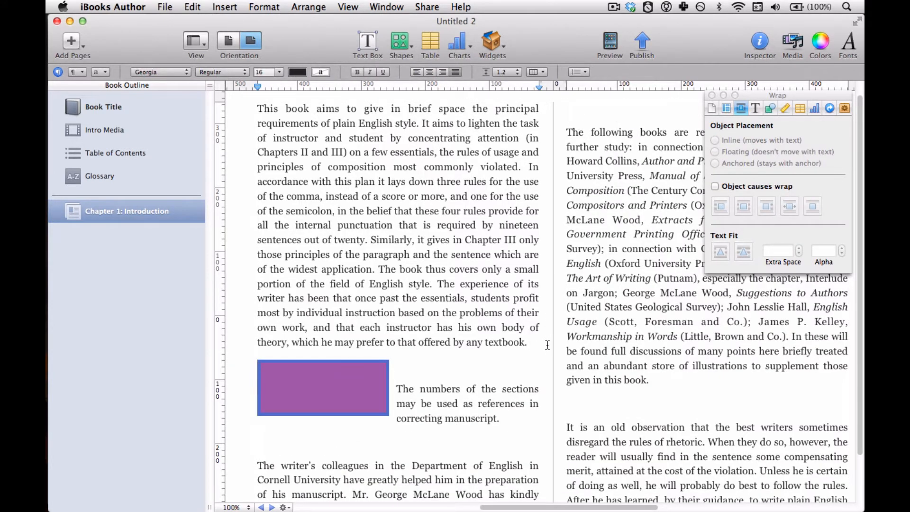
text(a;lkdsfjaldkfja;lkdsfjal;kdfjal;dkfjs;aldsfjkal;dksjfa;ldsfjk)
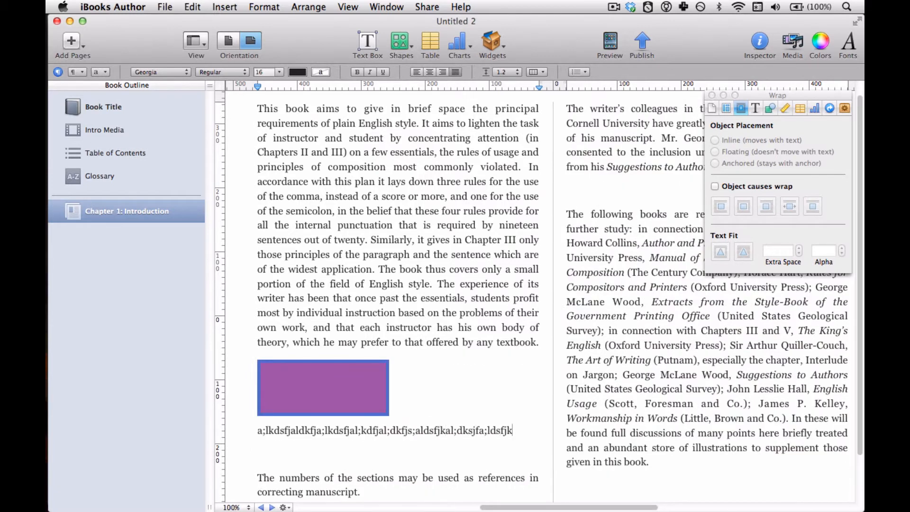
text(al;sdkjfal;sdkjfal;sdfjk)
key(super+z)
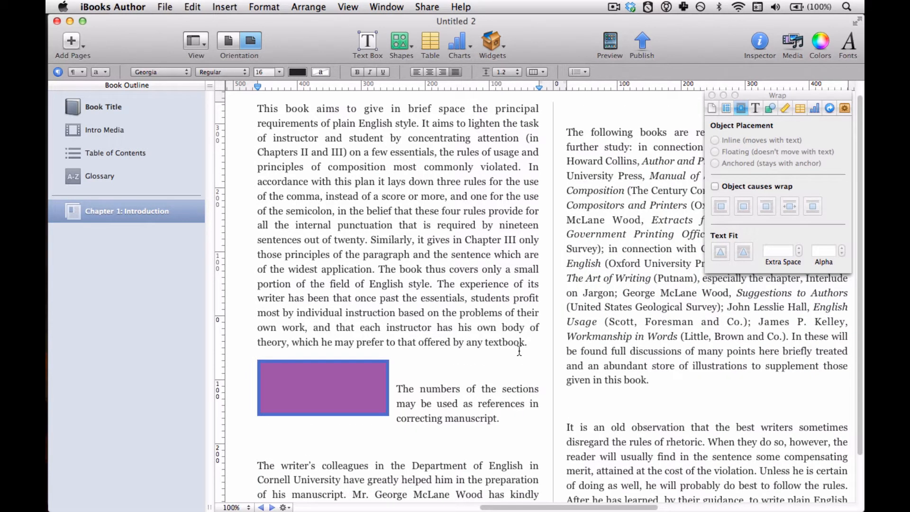
- Turn off text wrap for the purple rectangle and add several lines of filler text at the end of the first paragraph
click(328, 374)
click(785, 187)
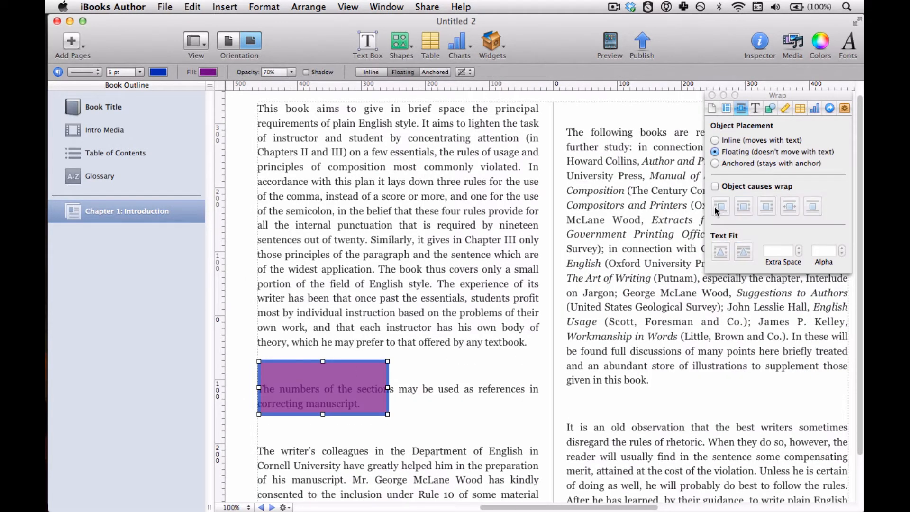
click(532, 344)
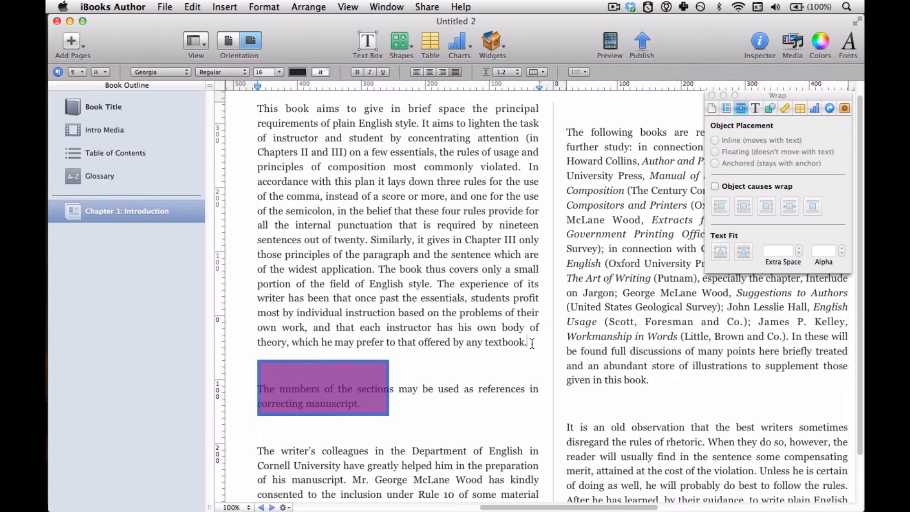
text(l;aksdfjal;dsfja;ldskfja;ldkfja;ldskjfal;kdfjalsd;)
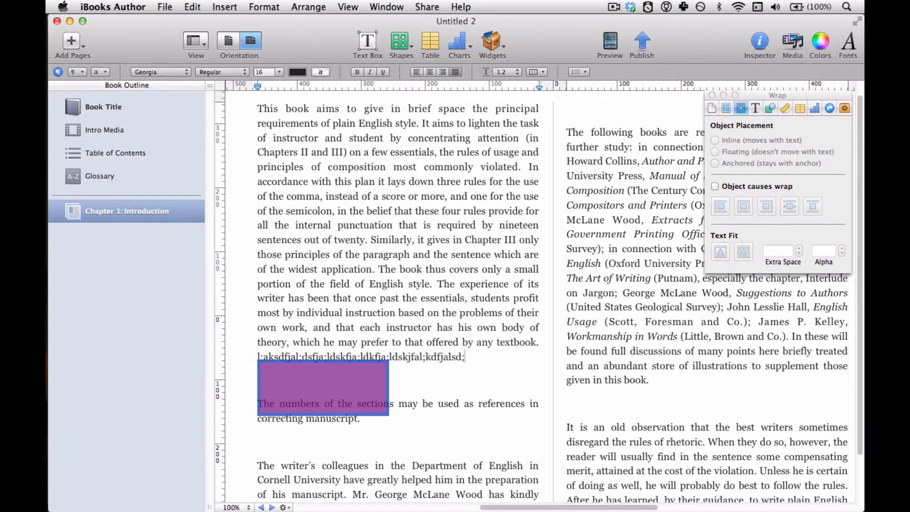
text(kjfal;dskfjalsk;dfjaldk;sjfal;dksfjal;ksdfjal;ksdjflakdsjfkdjaf)
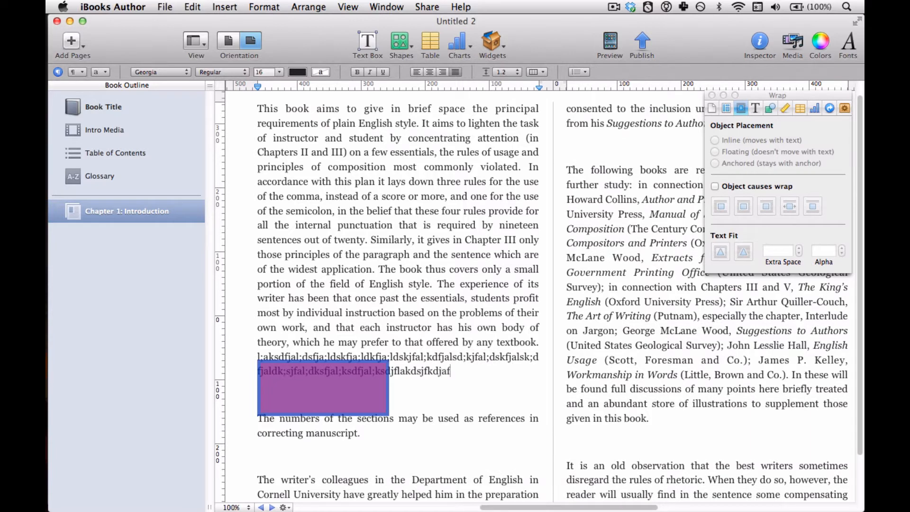
text(lkdsjflkdjlkjfdslkjal;sdjfal;sdkjflsdkjfslkdj)
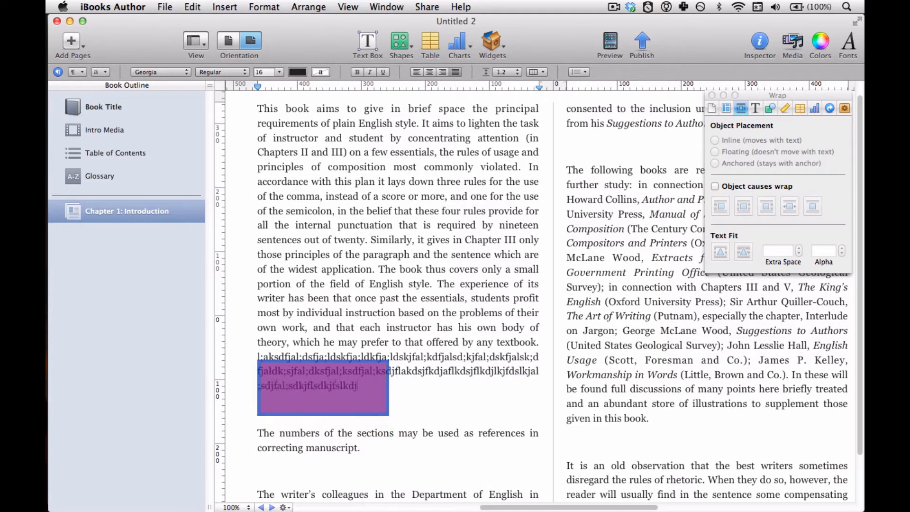
text(flskdjflsdkjflsfjlksdjflsdjflaksdjflsdkja;)
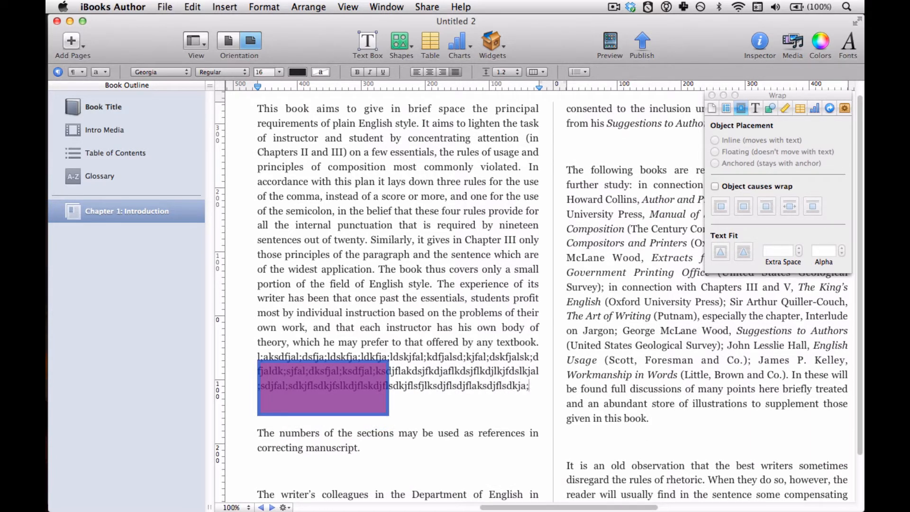
text(sldfja;lsdfjkal;dfjkal;sdkjfal;sdjkfal;dsfjk)
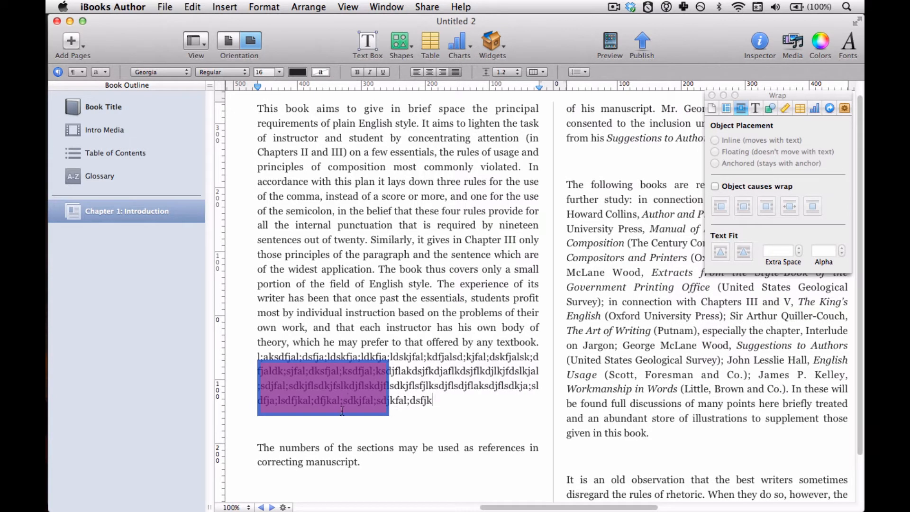
- Try repositioning the purple rectangle within the first paragraph, first as a floating object and again with Inline placement
click(344, 388)
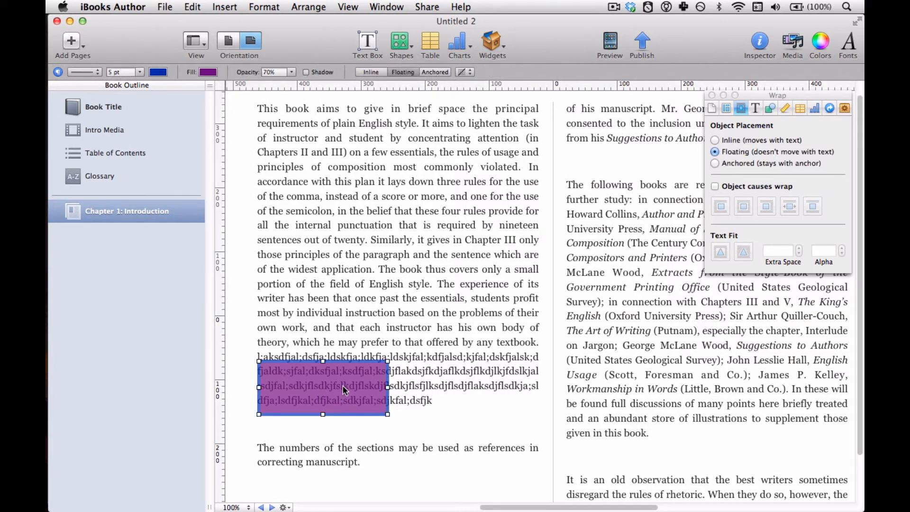
drag(343, 388, 437, 257)
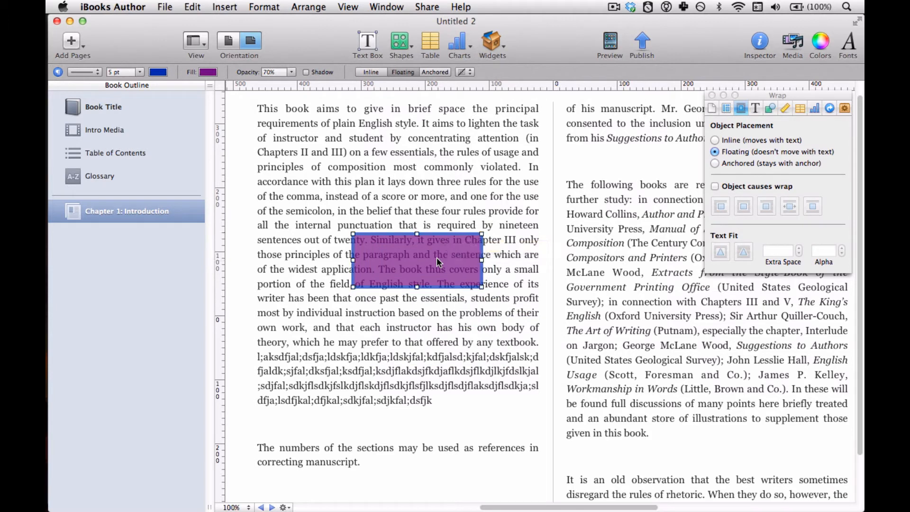
click(741, 142)
drag(462, 266, 329, 341)
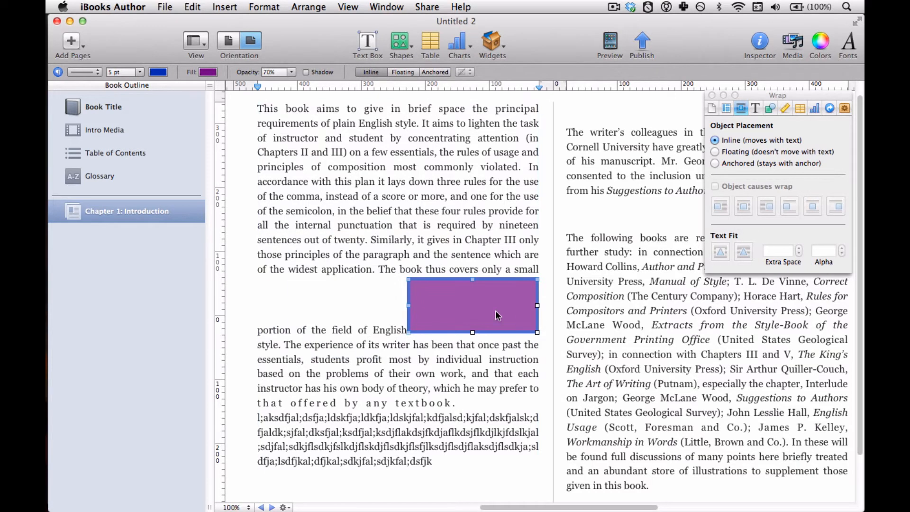
drag(482, 338, 467, 370)
drag(404, 352, 360, 300)
- Undo the rectangle's moves, its Inline placement and the filler text in the first paragraph
key(super+z)
key(super+z)
key(super+z)
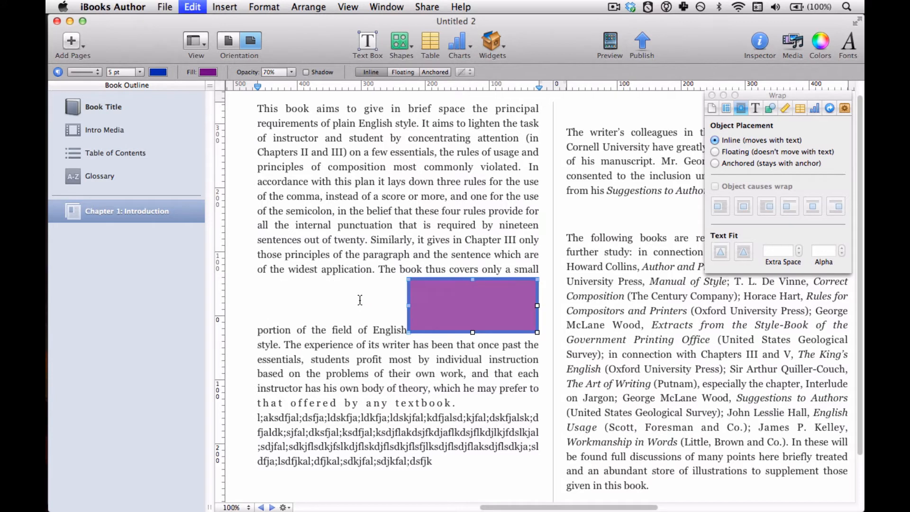
key(super+z)
key(super+z)
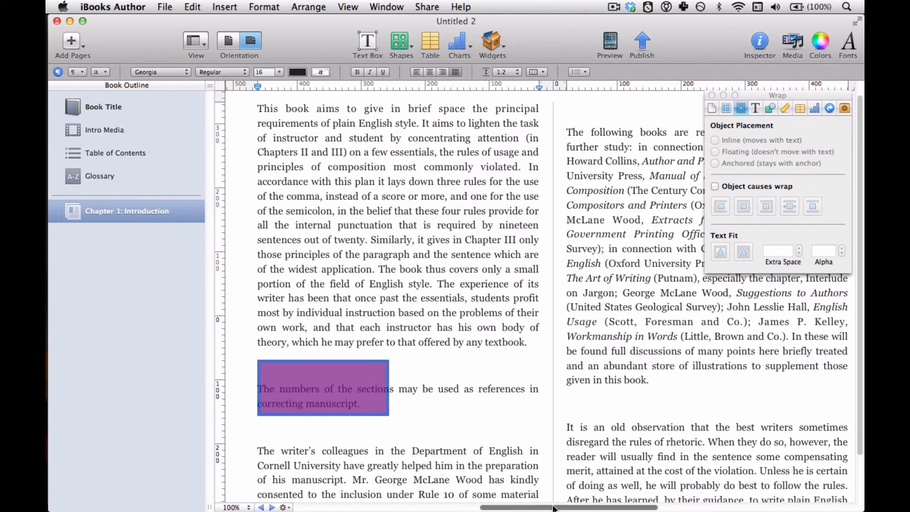
- Set the purple rectangle's placement to Anchored (stays with anchor) and move its anchor point to the end of the first paragraph
click(301, 374)
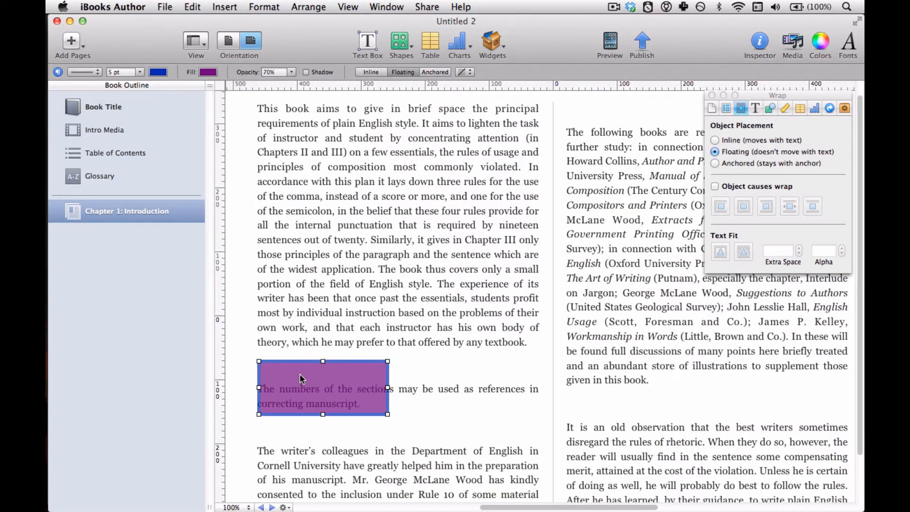
click(716, 163)
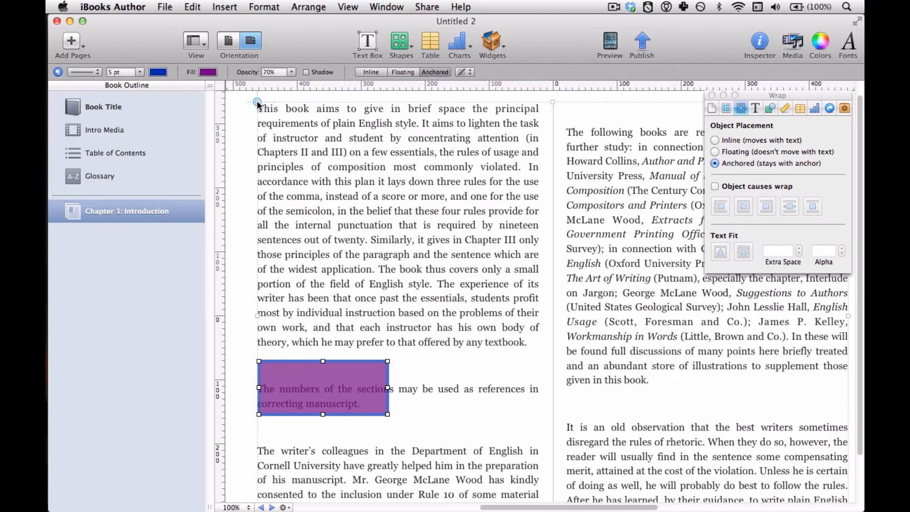
mouse_move(257, 102)
mouse_down()
mouse_move(476, 133)
mouse_move(568, 125)
mouse_up()
mouse_move(567, 126)
mouse_down()
mouse_move(538, 237)
mouse_move(527, 342)
mouse_up()
- Test the anchored placement by copying the first paragraph and pasting it repeatedly at its end, and undo the pastes
double_click(473, 279)
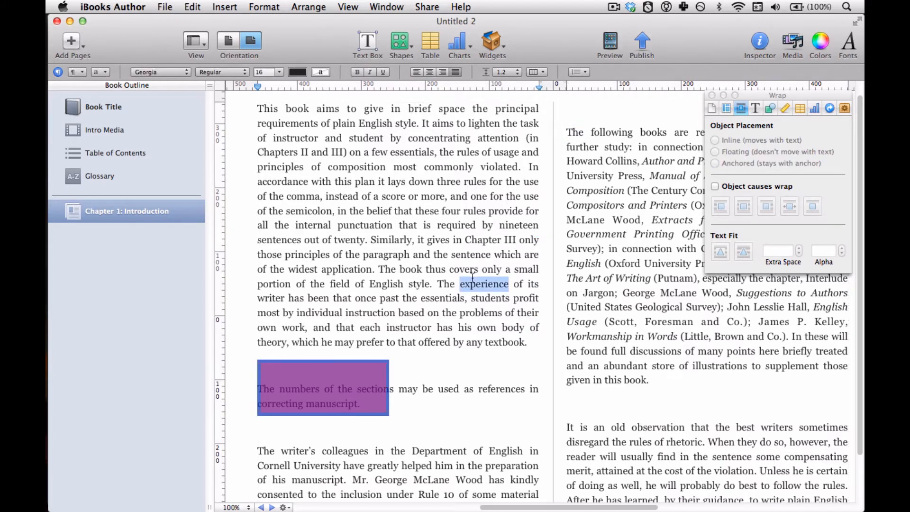
triple_click(473, 279)
key(super+c)
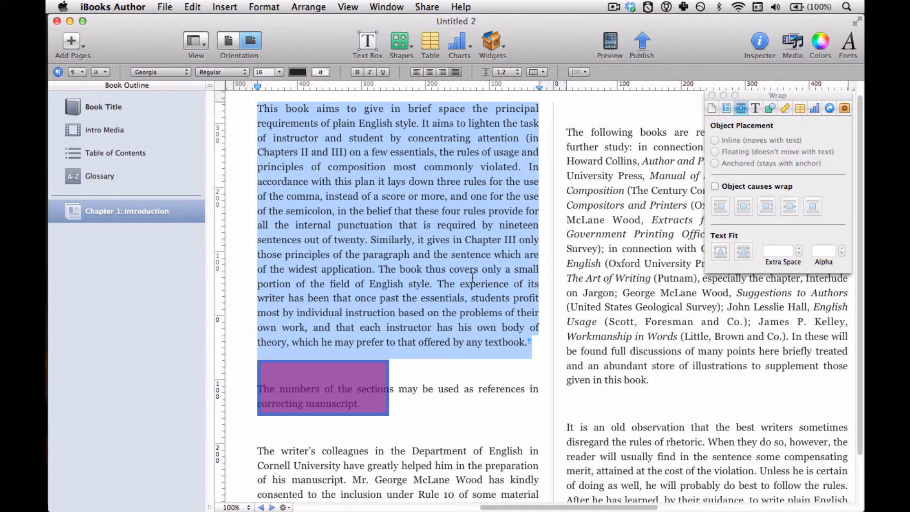
key(Right)
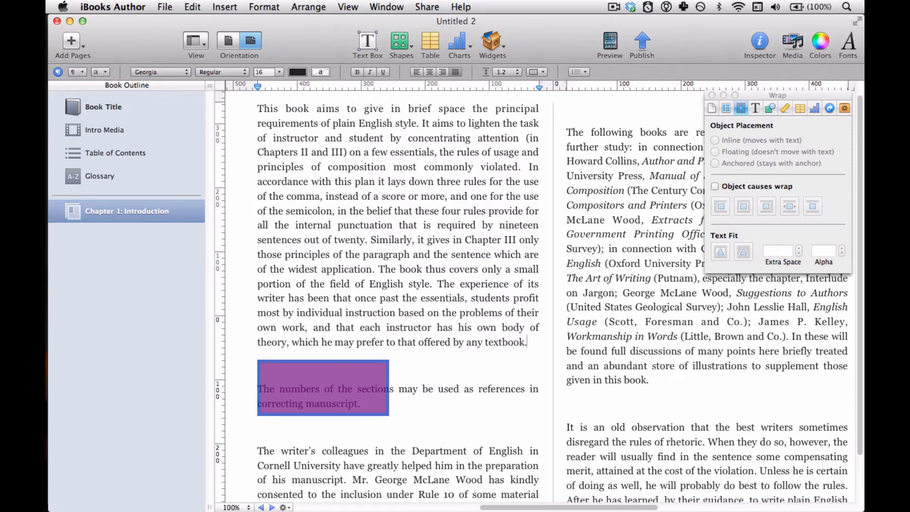
key(super+v)
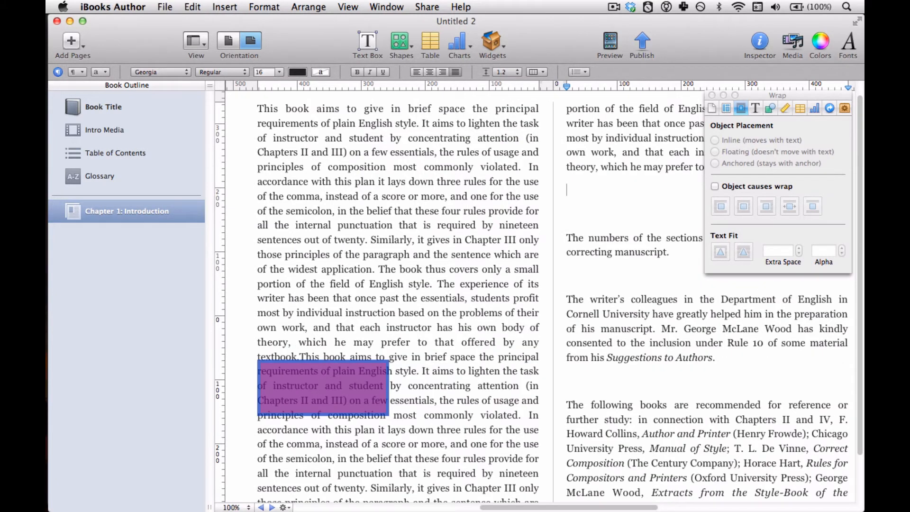
key(super+v)
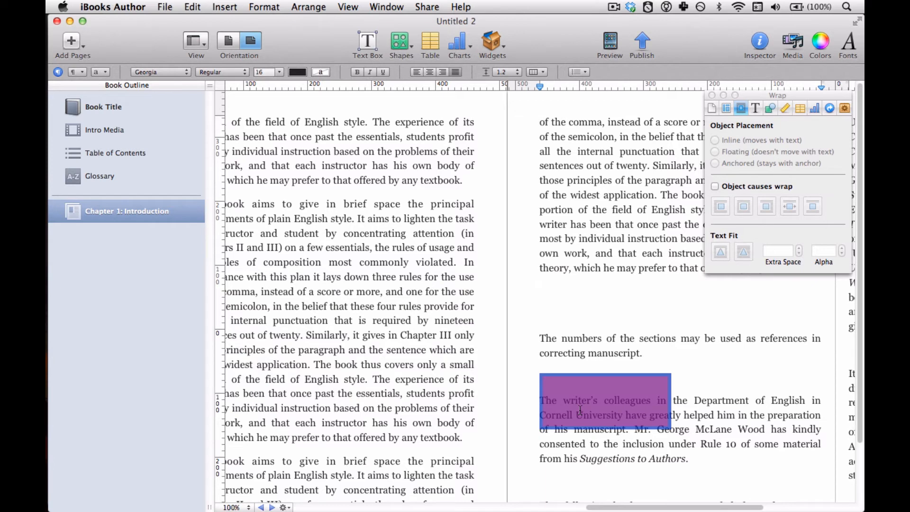
key(super+z)
key(super+z)
key(super+z)
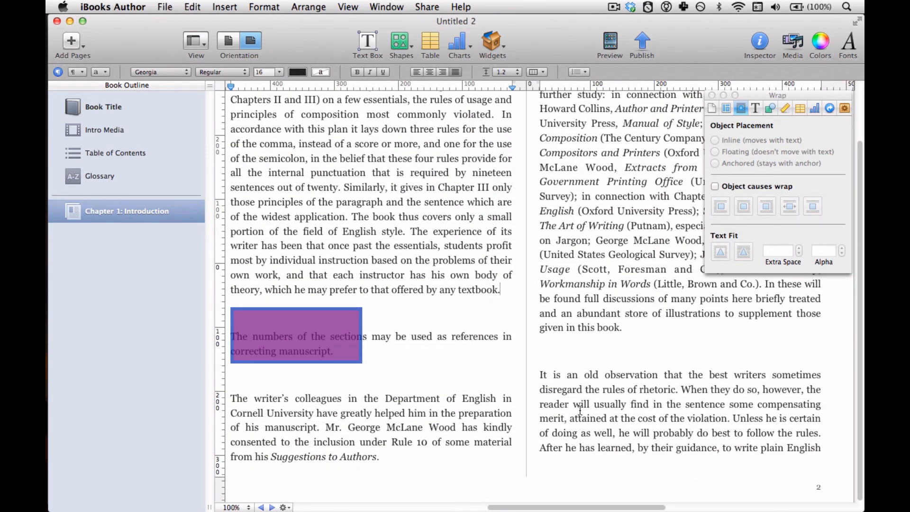
- Make the purple rectangle cause text wrap again and deselect it
click(327, 352)
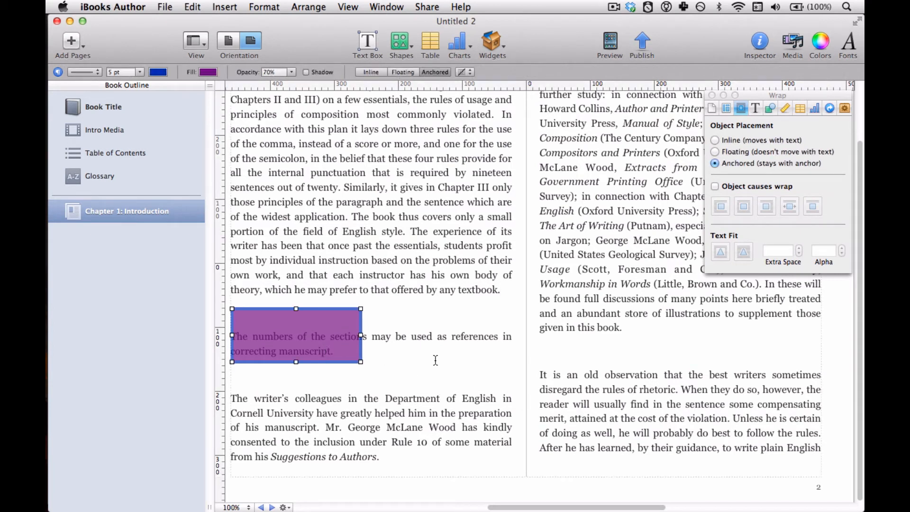
click(741, 186)
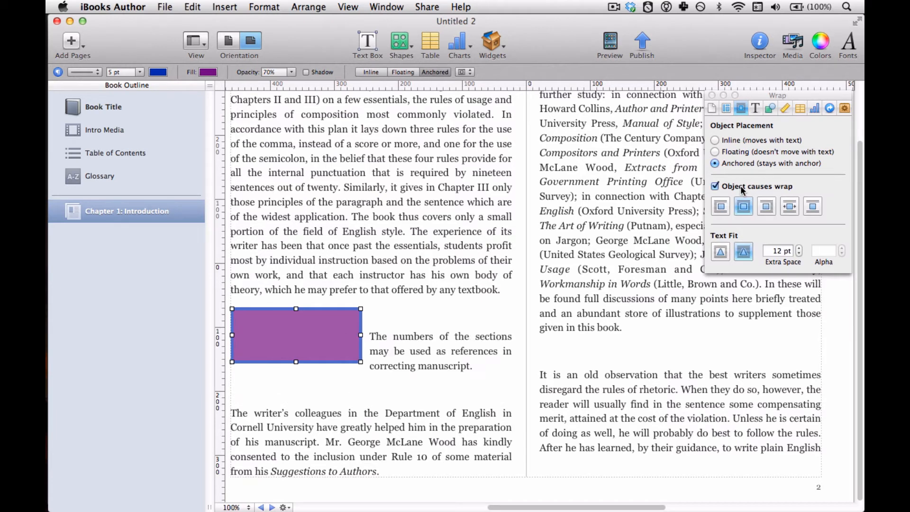
click(414, 309)
- Set the purple rectangle's placement to Floating (doesn't move with text) and move it up into the middle of the first paragraph
click(311, 331)
click(714, 152)
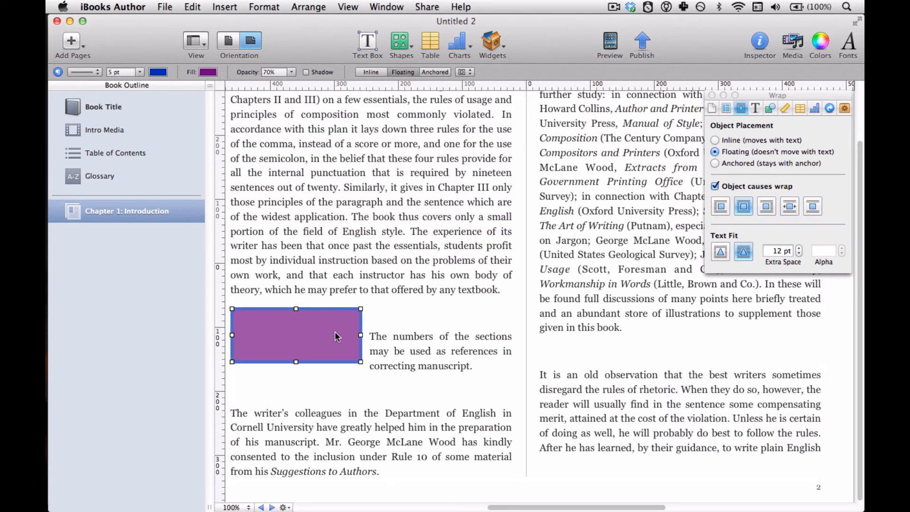
drag(321, 340, 392, 266)
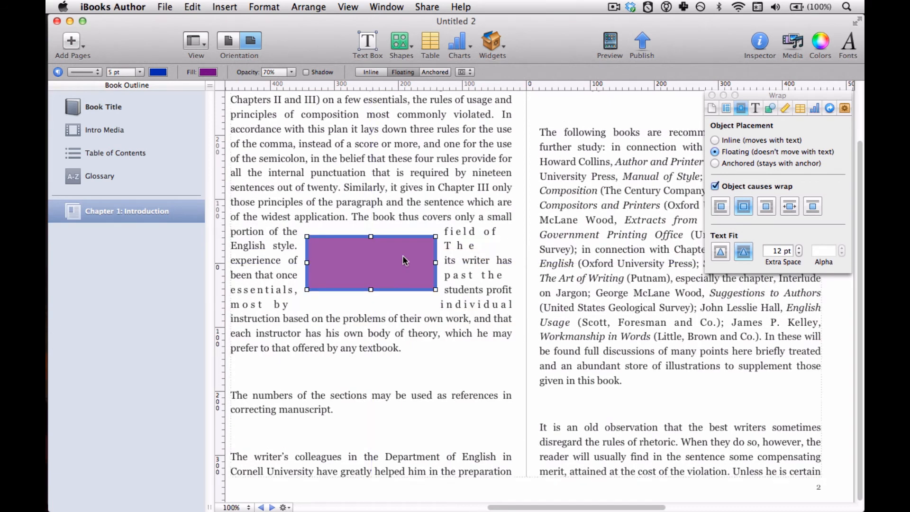
- Try the left-side, both-sides, right-side and larger-side wraps on the rectangle, and set the text to wrap only above and below it
click(720, 207)
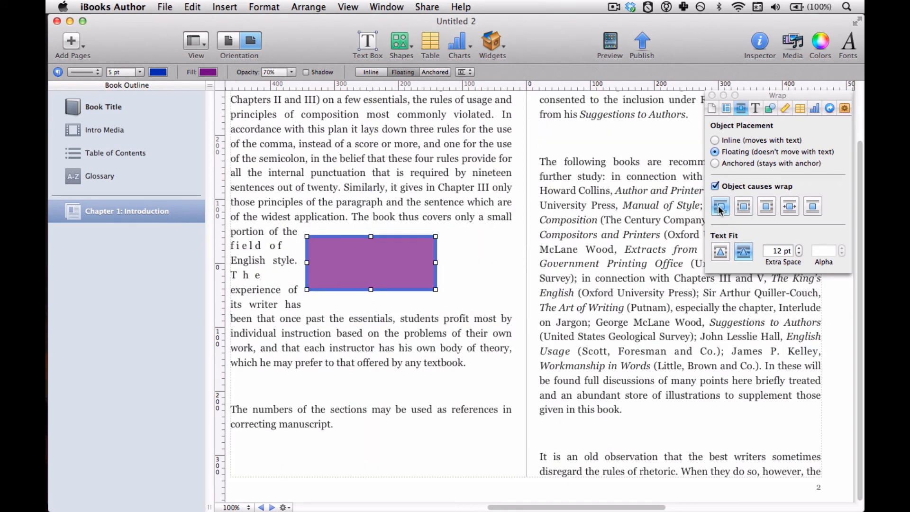
click(743, 211)
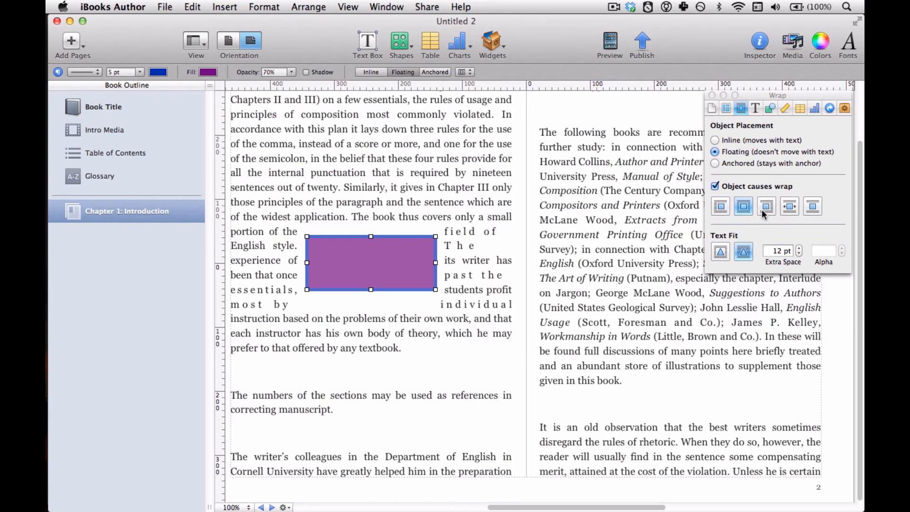
click(763, 210)
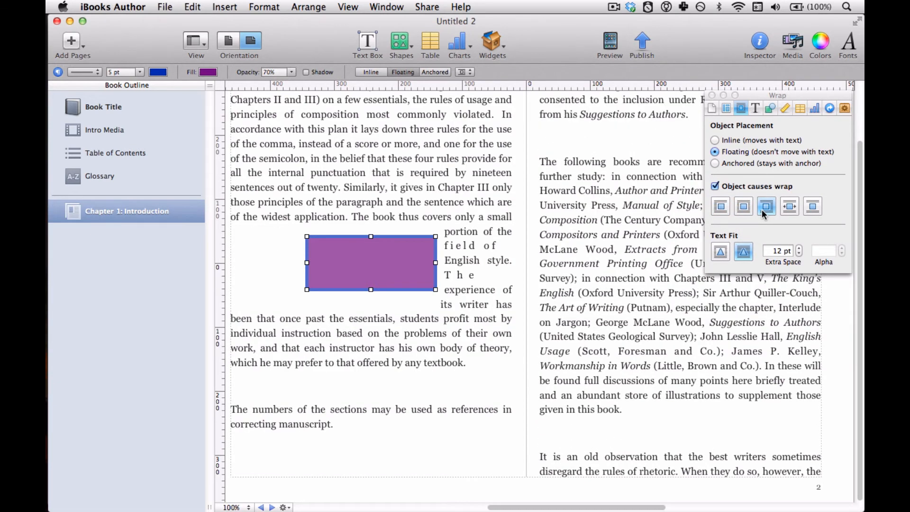
click(790, 208)
drag(406, 283, 415, 267)
click(814, 206)
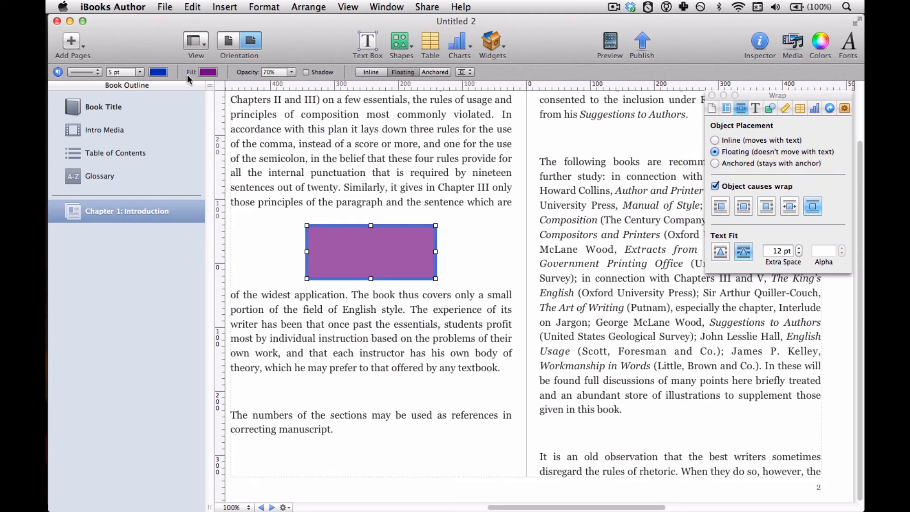
- Check the chapter's layout in portrait orientation and return to landscape
click(229, 43)
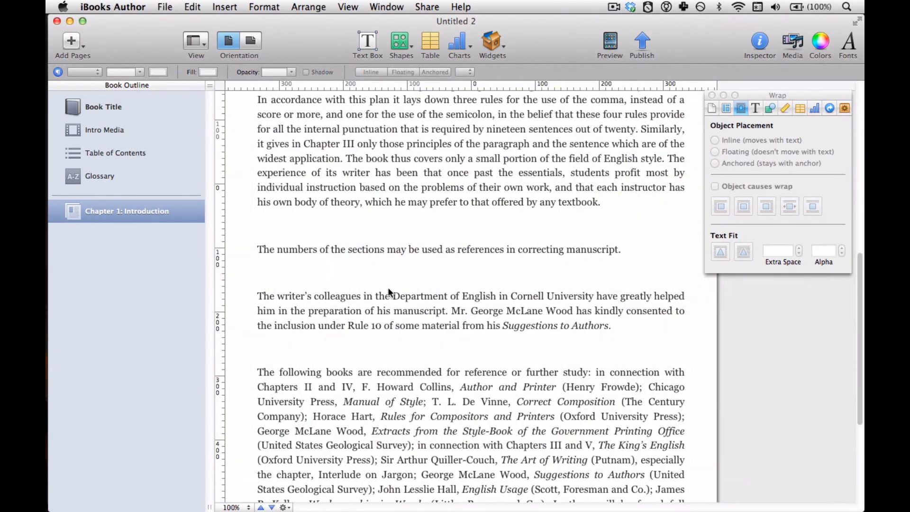
click(258, 44)
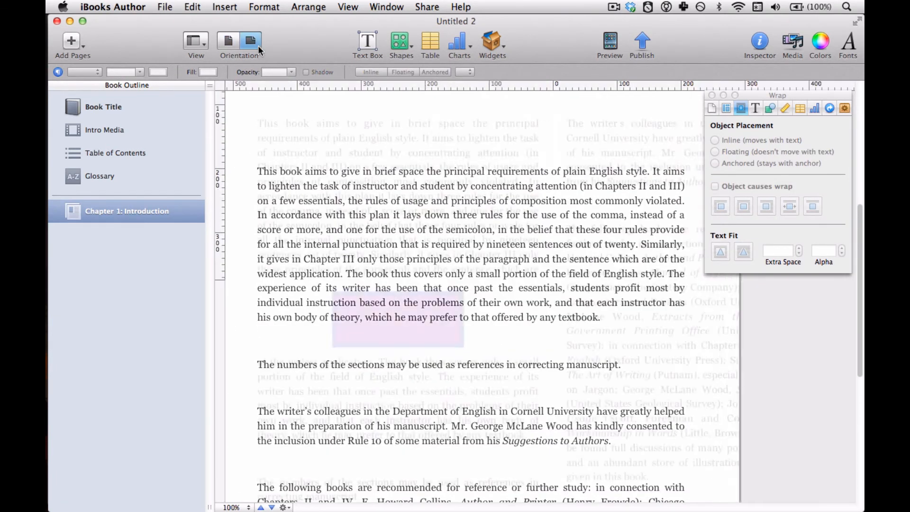
- Set the purple rectangle's object placement to Anchored (stays with anchor)
click(353, 323)
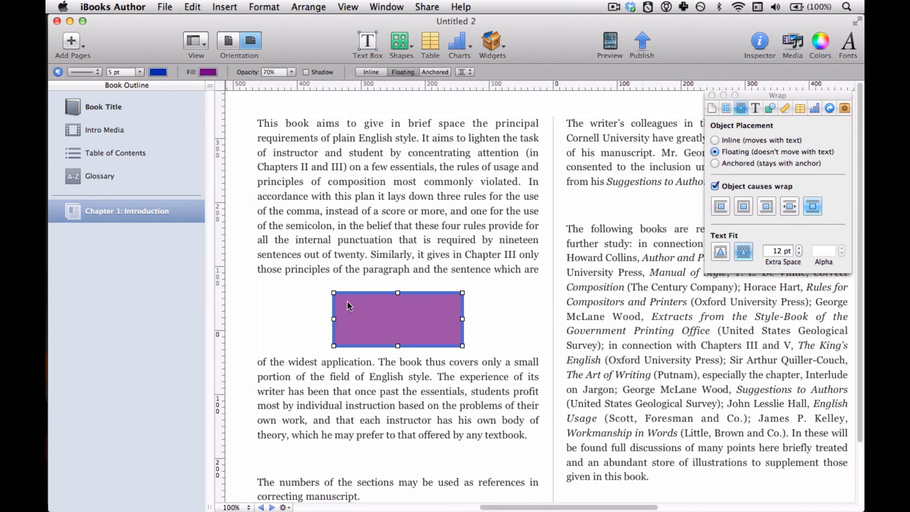
click(744, 161)
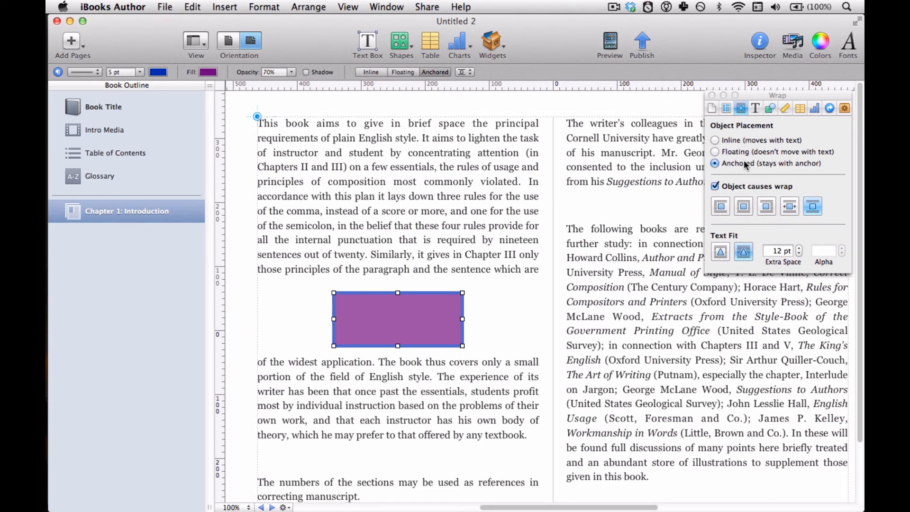
- Check how the page with the anchored rectangle is laid out in portrait orientation and return to landscape
click(228, 40)
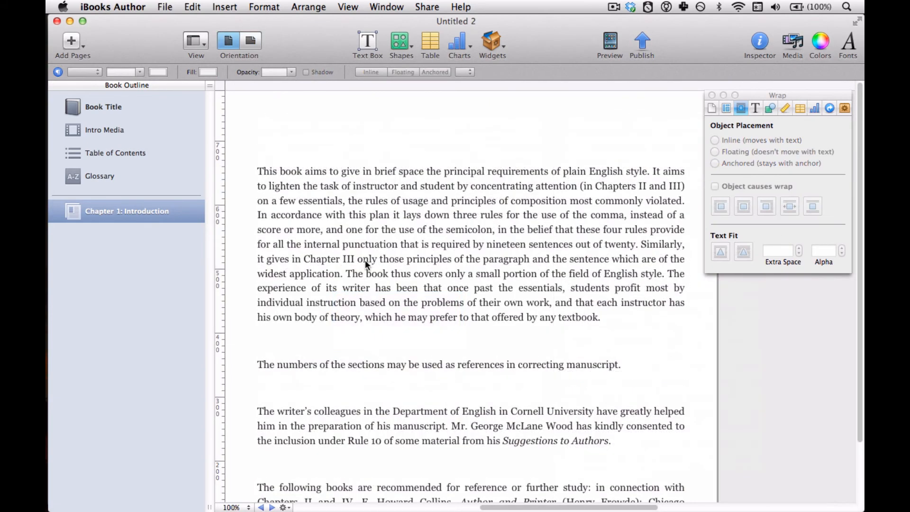
scroll(365, 260, down, 5)
scroll(365, 260, up, 5)
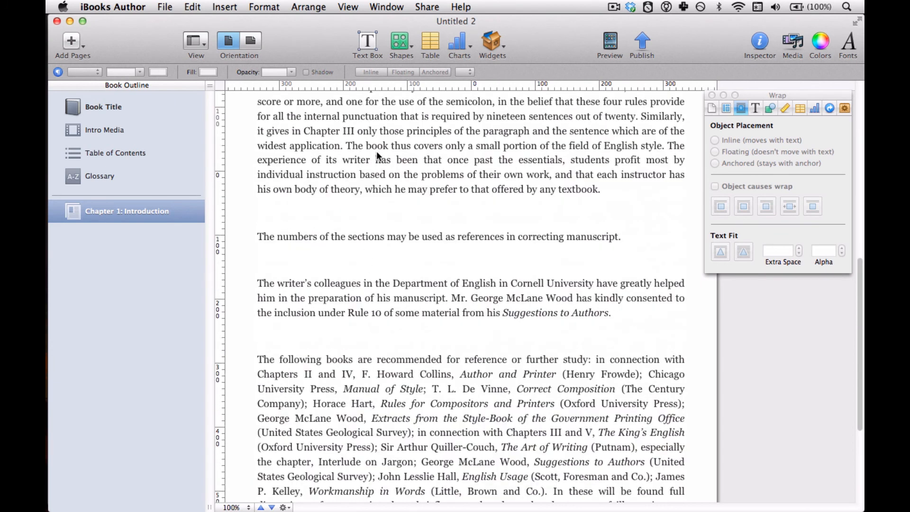
click(251, 41)
- Set the purple rectangle's placement to Inline (moves with text) and check it in portrait orientation before returning to landscape
click(402, 251)
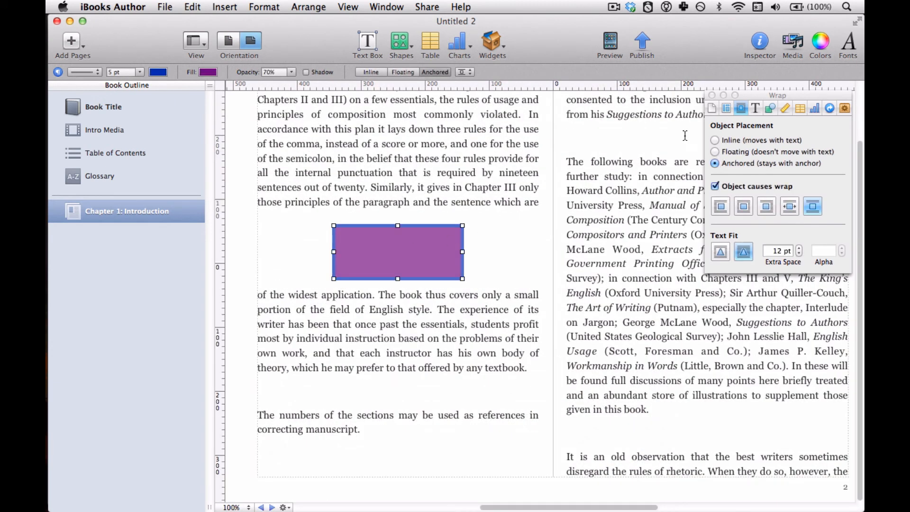
click(714, 141)
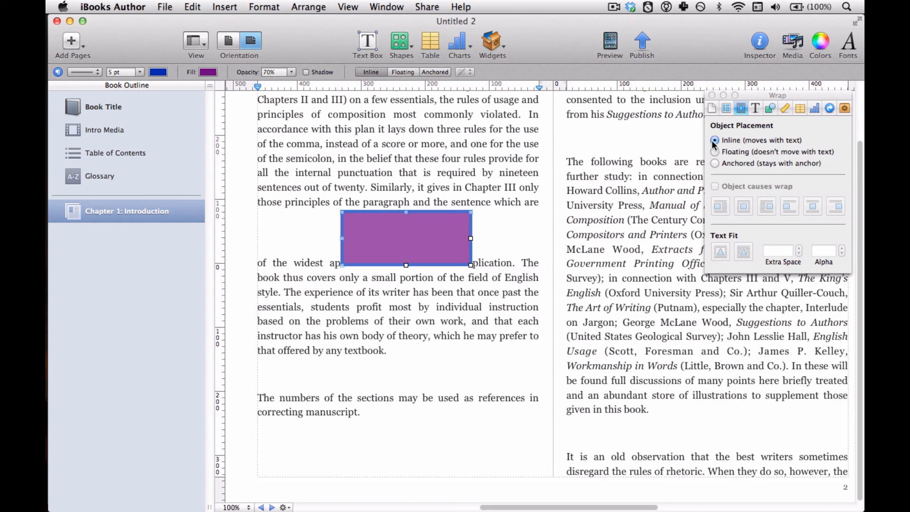
click(235, 41)
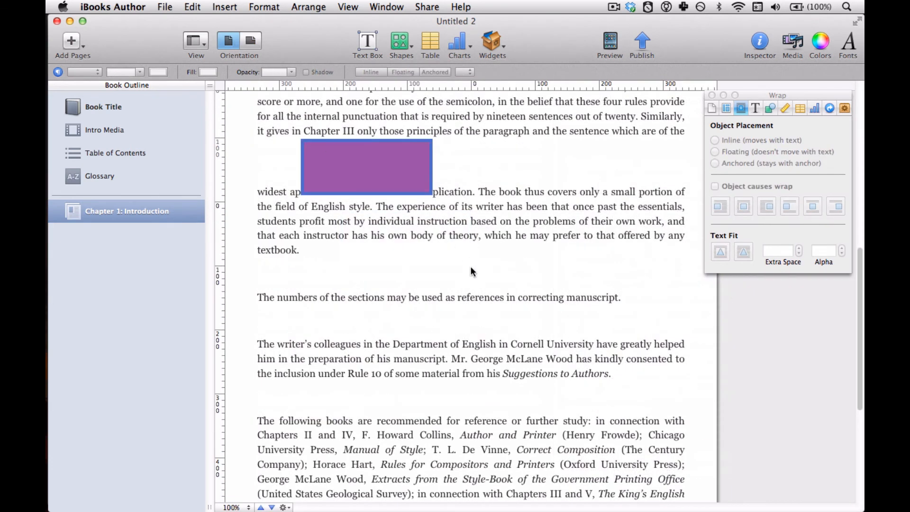
click(248, 37)
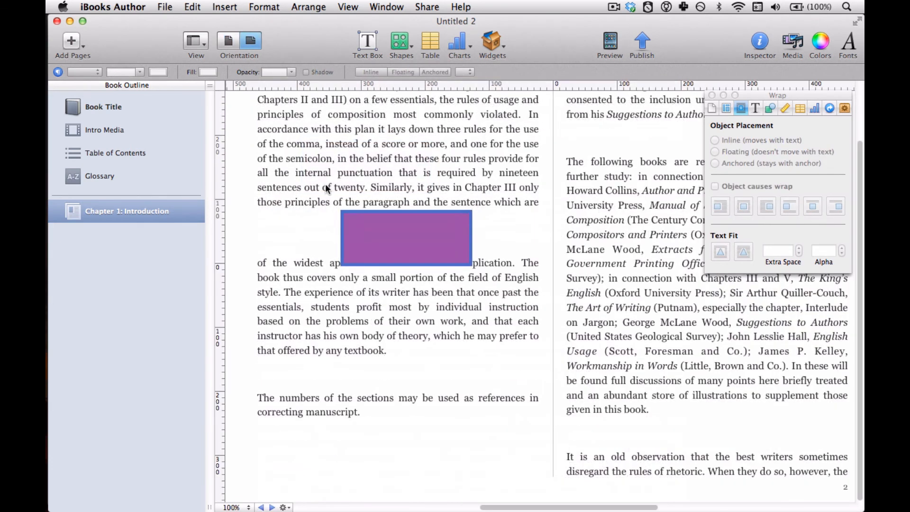
- Set the purple rectangle's placement to Floating and turn on a title in its widget layout
click(378, 245)
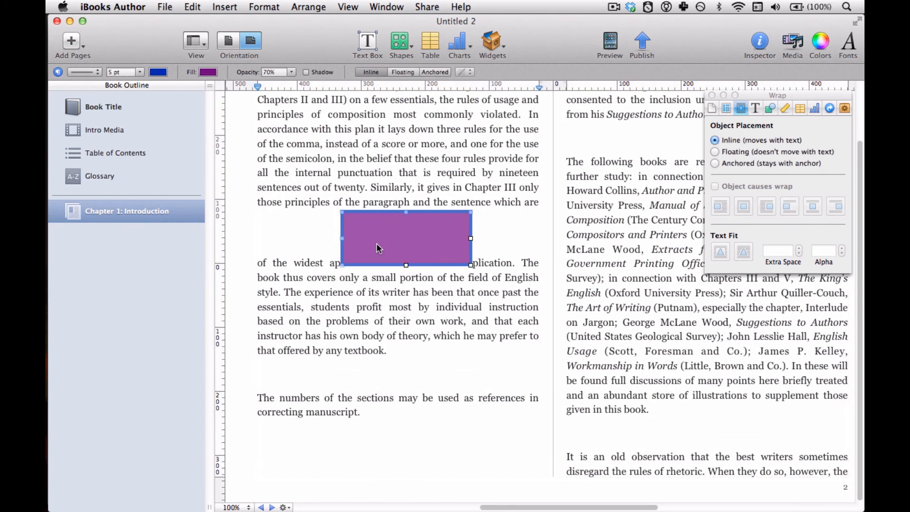
click(845, 108)
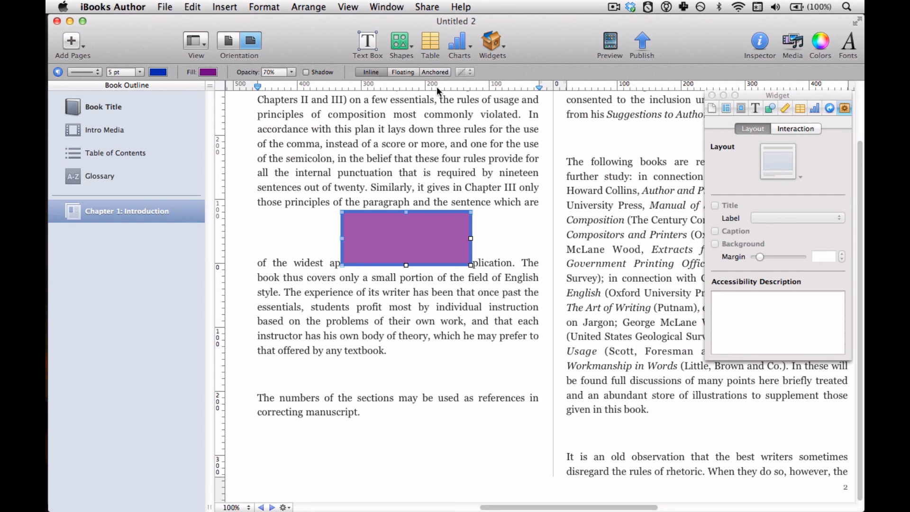
click(414, 70)
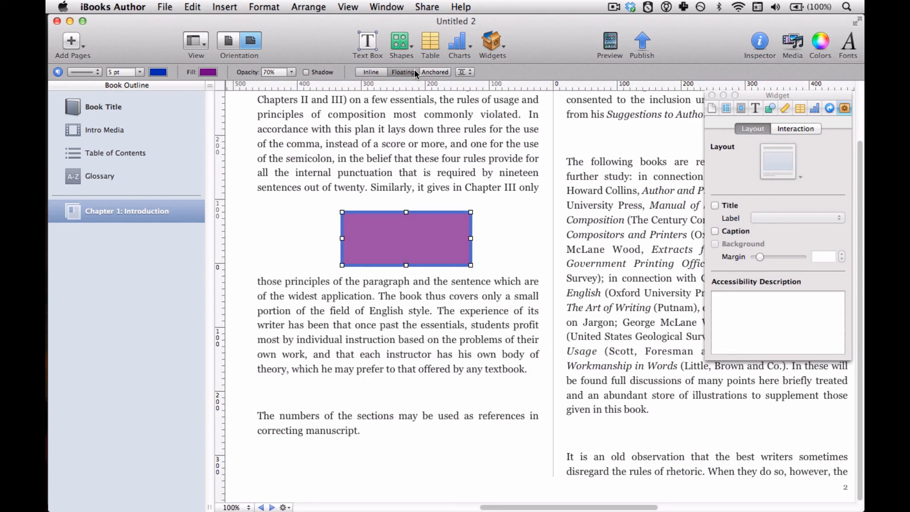
click(715, 205)
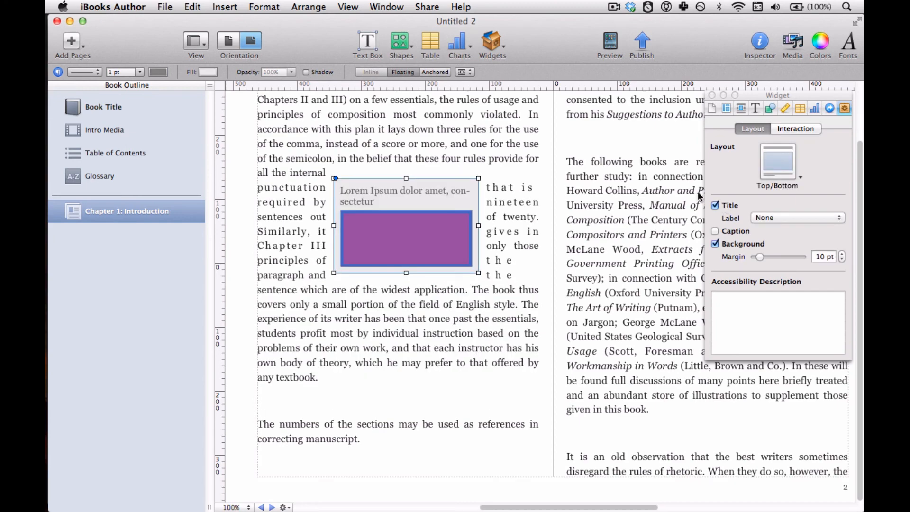
- Look through the chapter in portrait orientation for the titled floating rectangle, and return to it in landscape
click(228, 41)
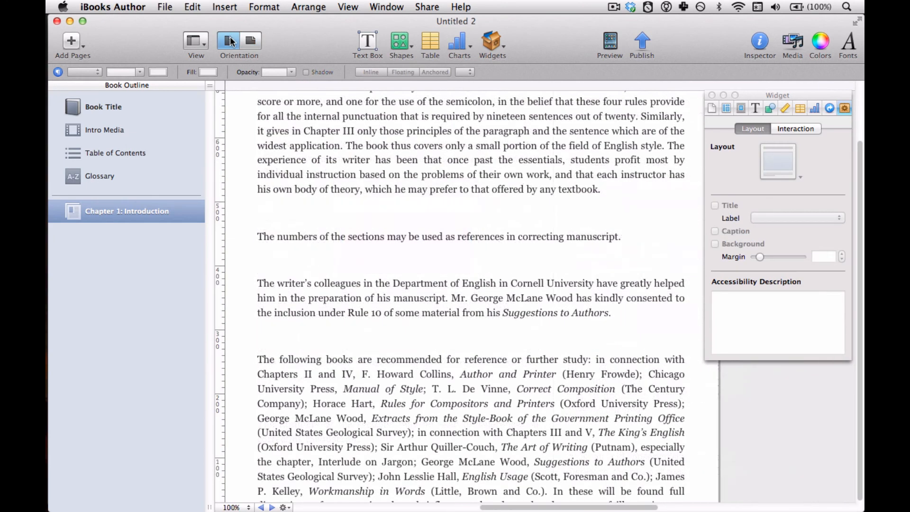
scroll(287, 246, down, 12)
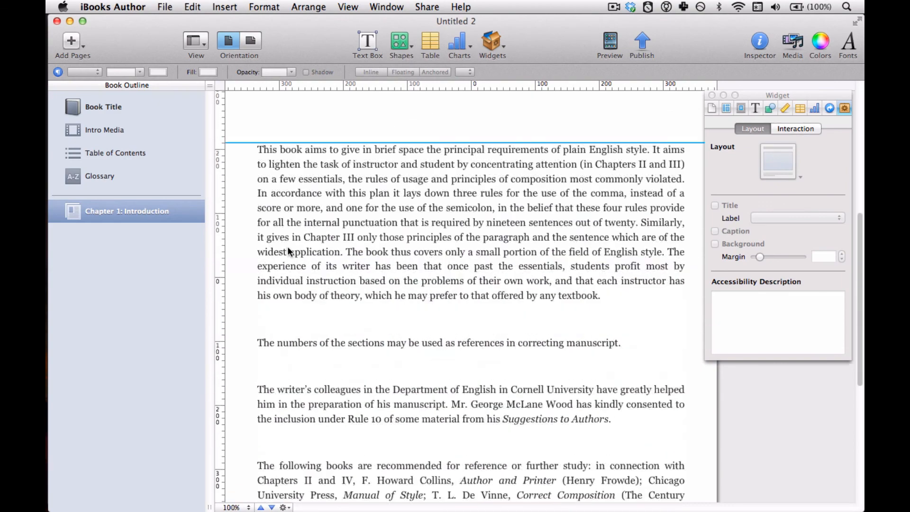
scroll(287, 246, up, 10)
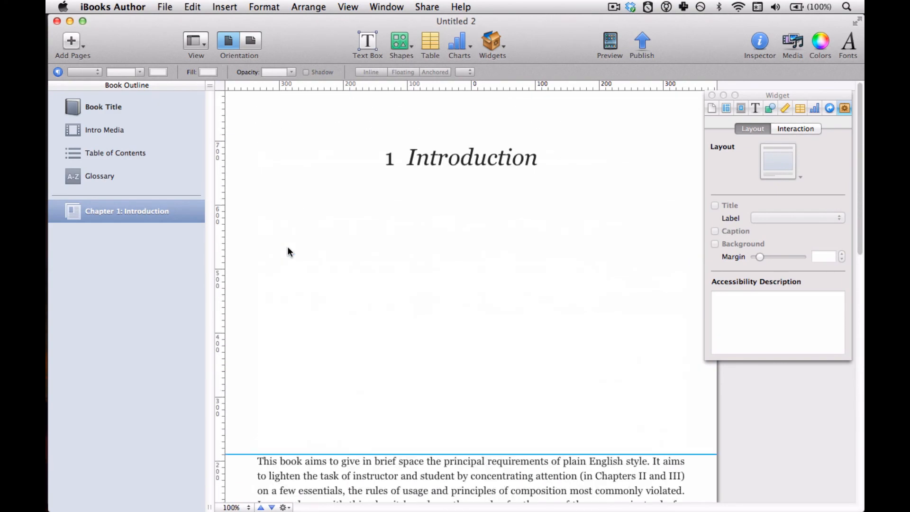
scroll(287, 246, down, 5)
scroll(288, 246, down, 10)
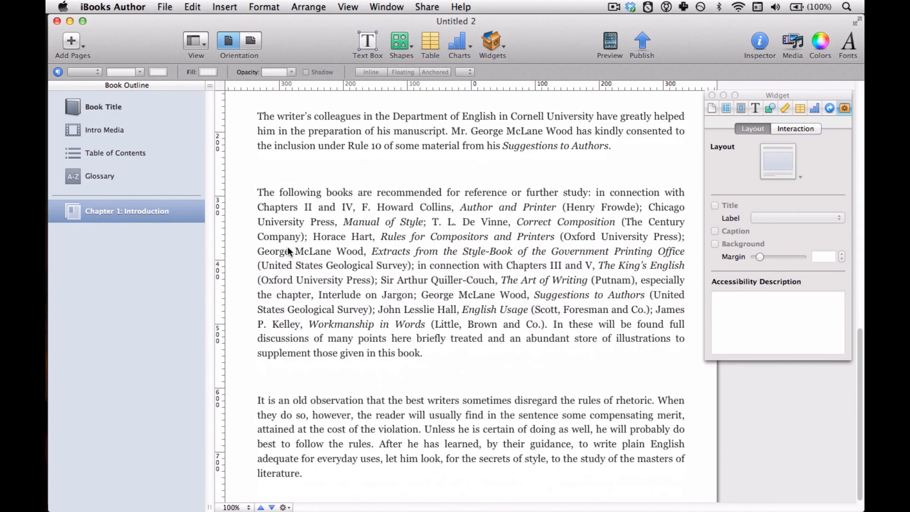
scroll(288, 250, up, 10)
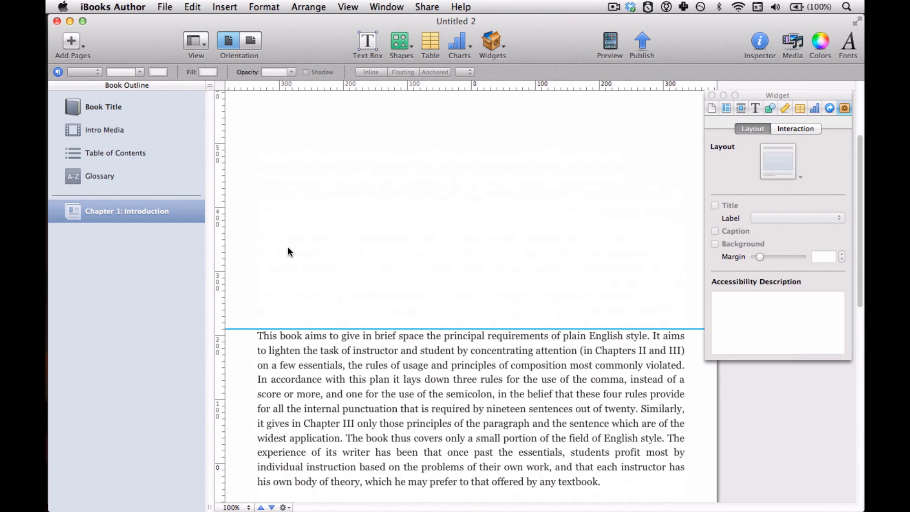
click(254, 41)
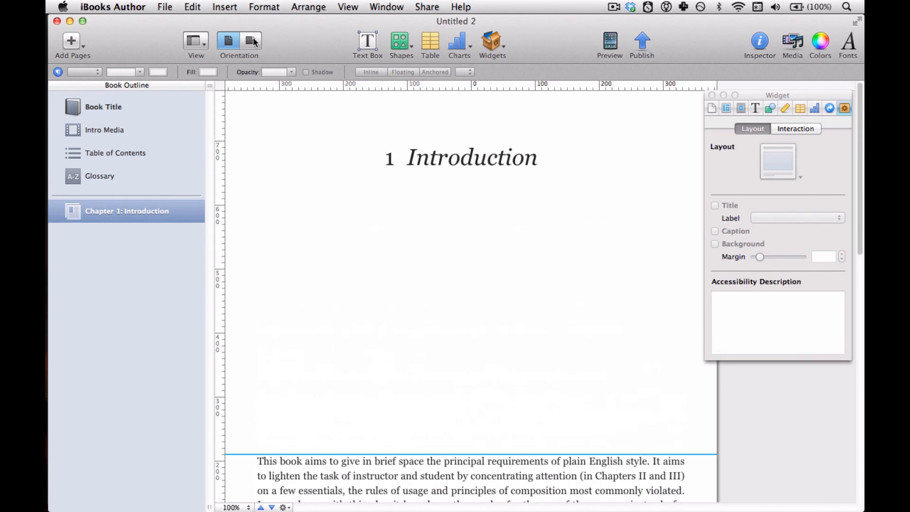
scroll(349, 141, down, 2)
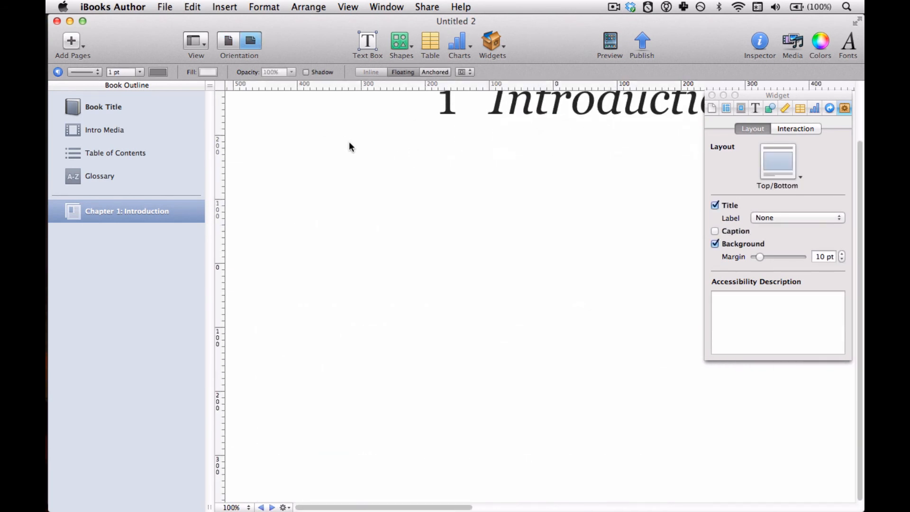
drag(417, 507, 598, 508)
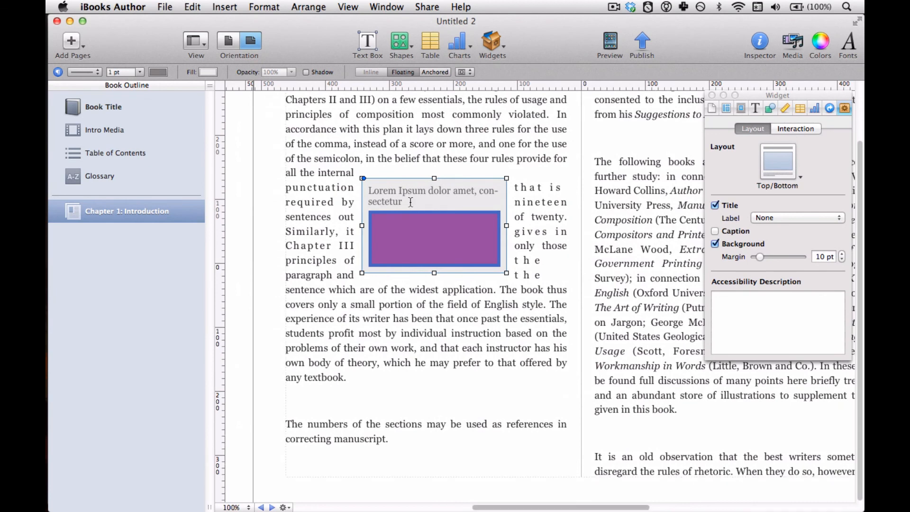